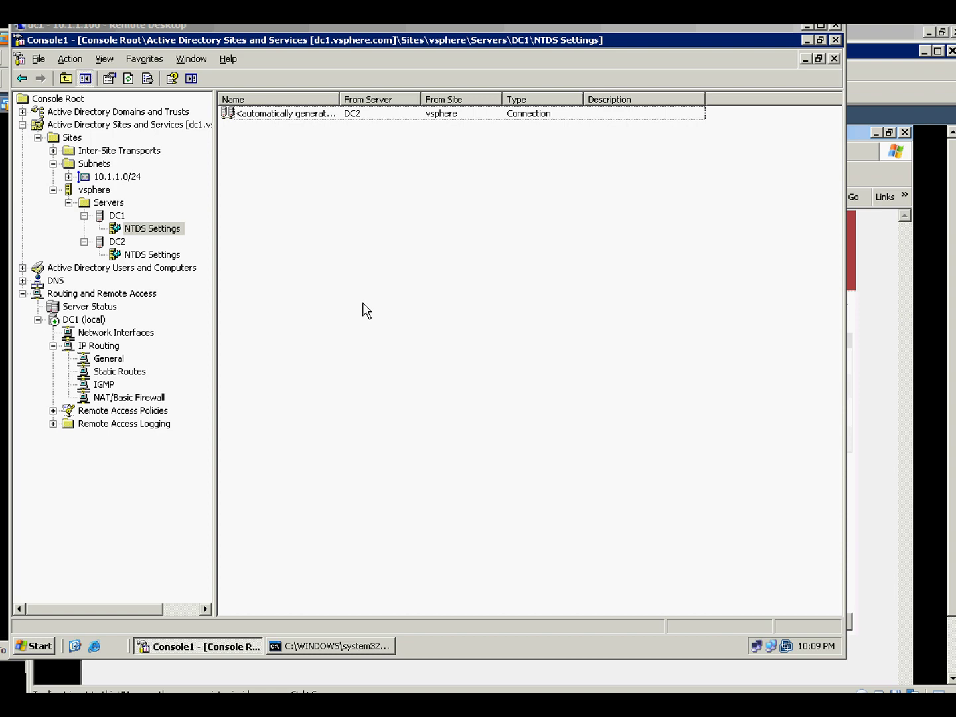
Rerun the netstat -rn | find "10.1.2.0" route lookup in Command Prompt
{"action": "left_click", "coordinate": [359, 645]}
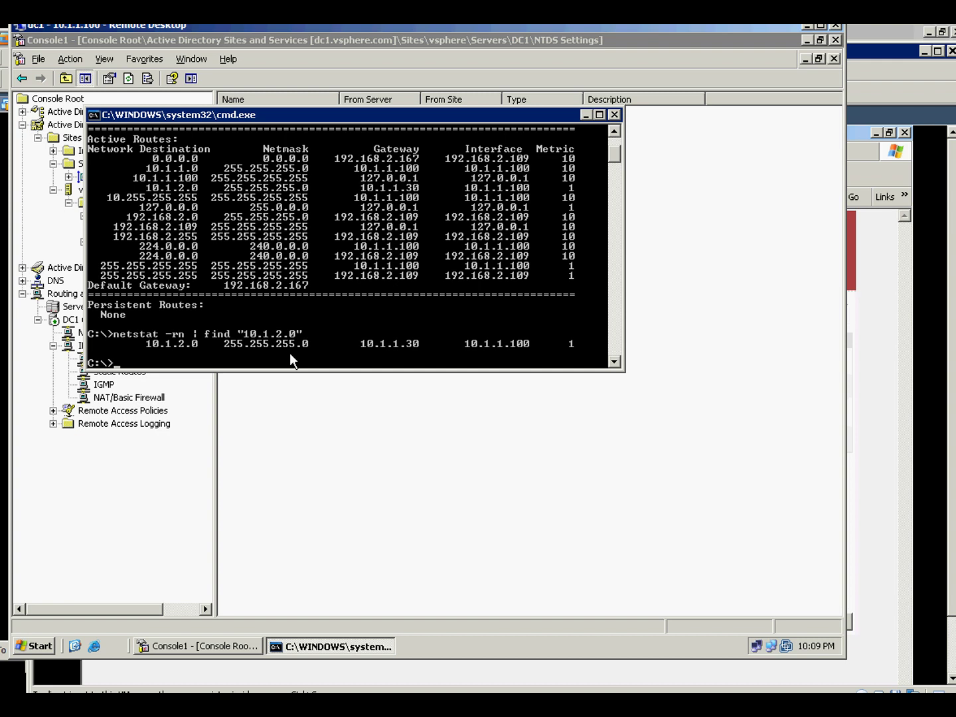
{"action": "key", "text": "Up"}
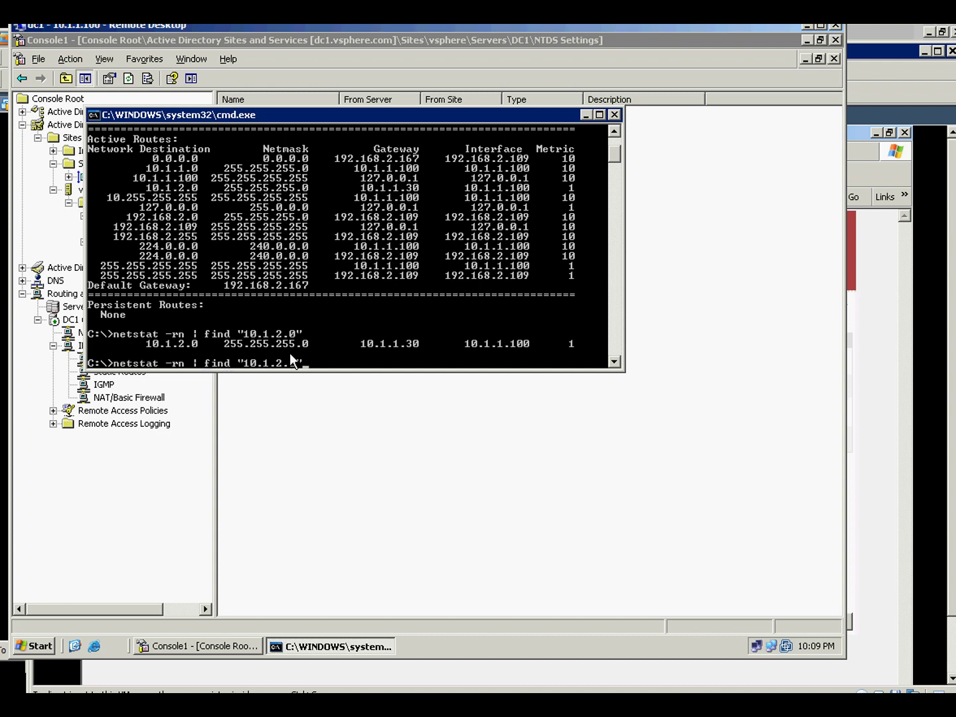
{"action": "key", "text": "Return"}
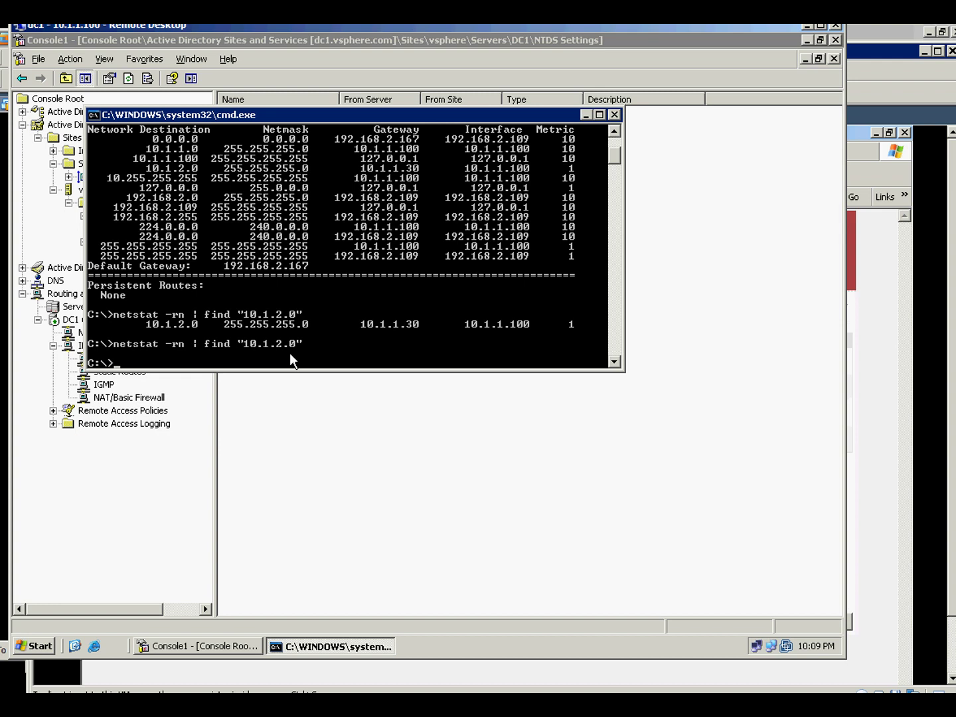
Ping 10.1.1.30 and confirm 4 replies with 0% loss
{"action": "type", "text": "ping 10.1.1.30"}
{"action": "key", "text": "Return"}
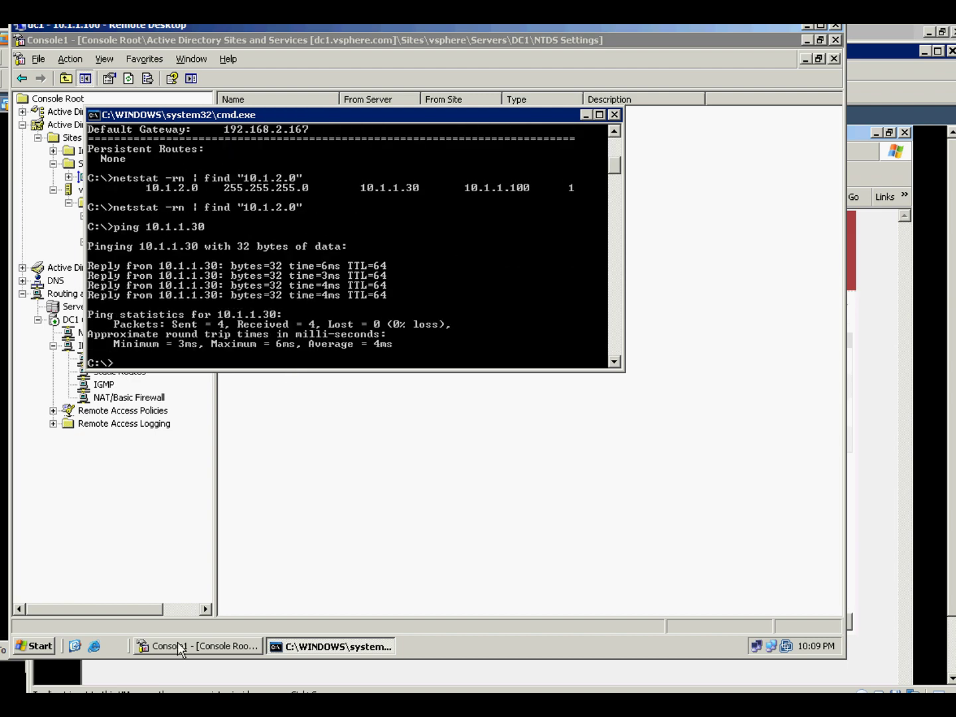
{"action": "key", "text": "alt+Tab"}
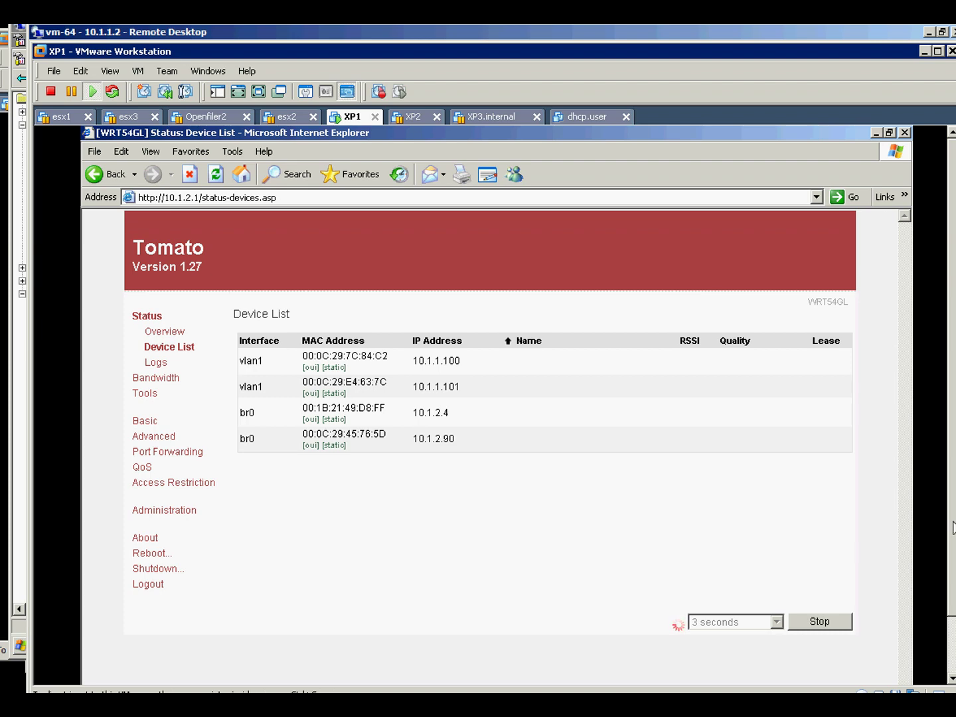
{"action": "double_click", "coordinate": [823, 673]}
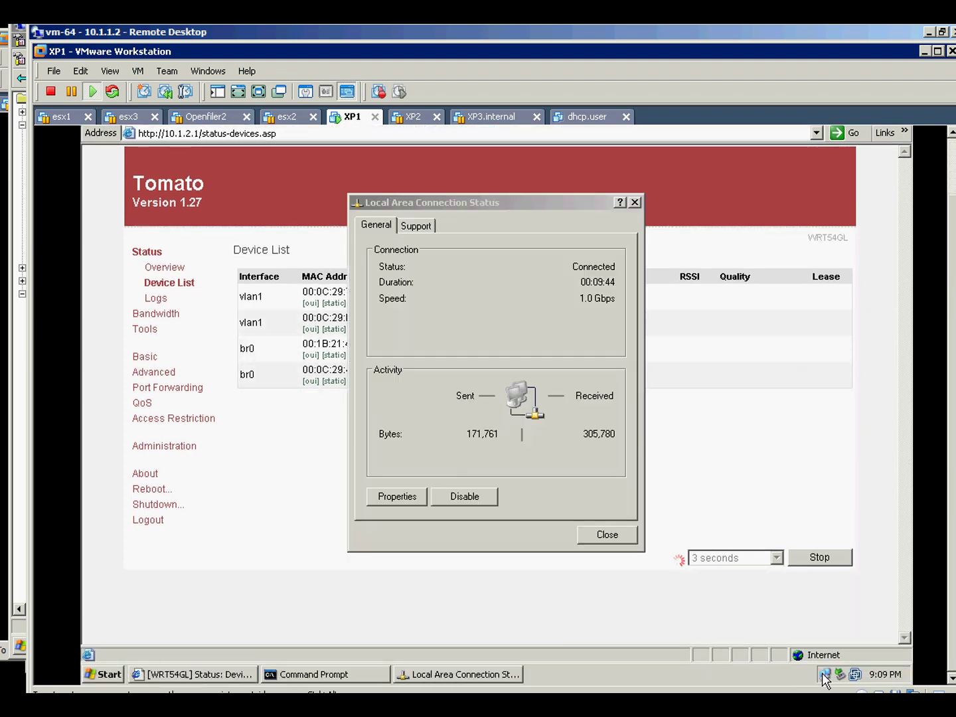
{"action": "left_click", "coordinate": [413, 226]}
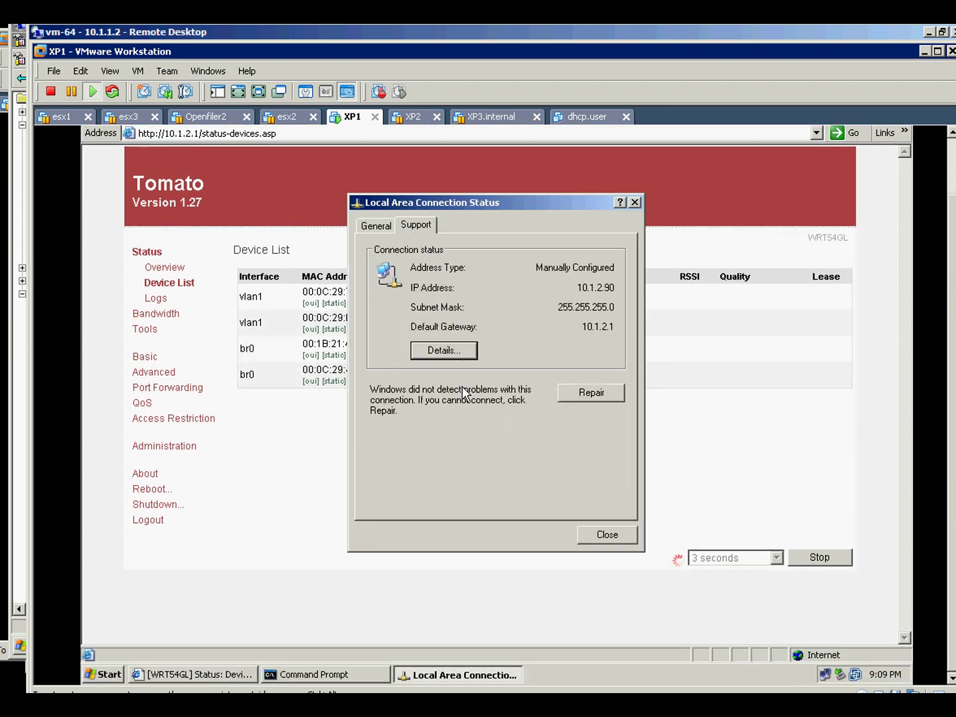
{"action": "left_click", "coordinate": [444, 350]}
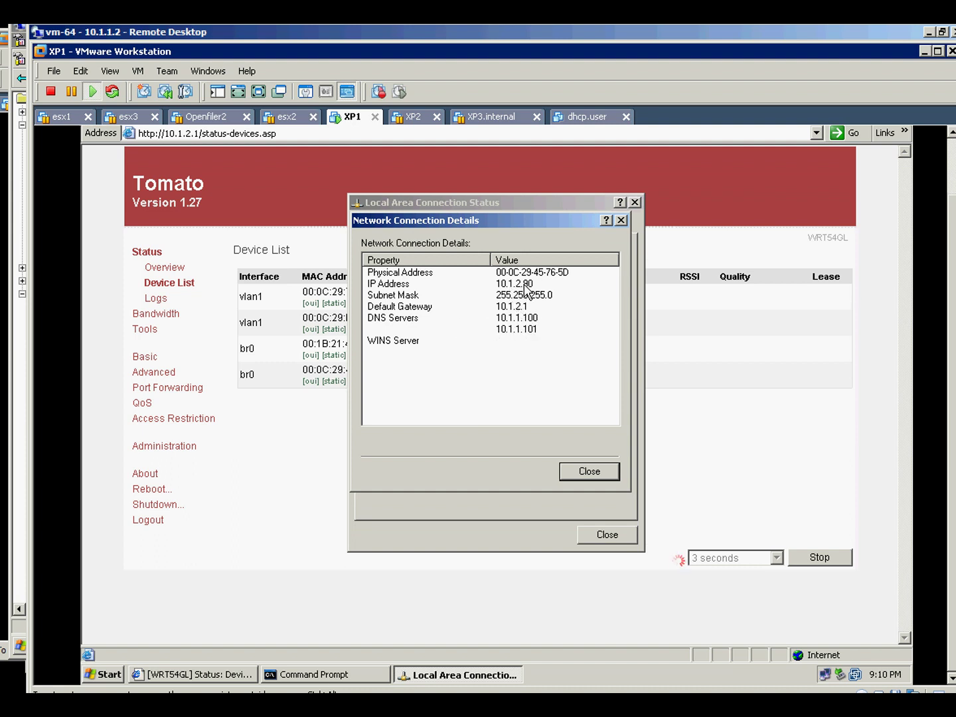
{"action": "left_click", "coordinate": [581, 475]}
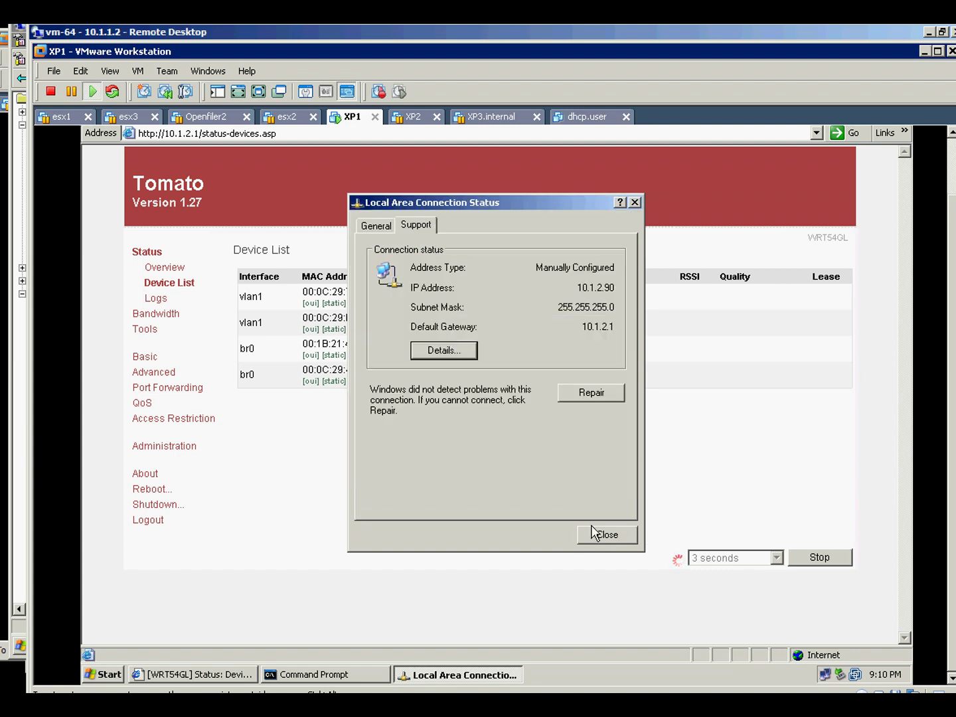
{"action": "left_click", "coordinate": [604, 538]}
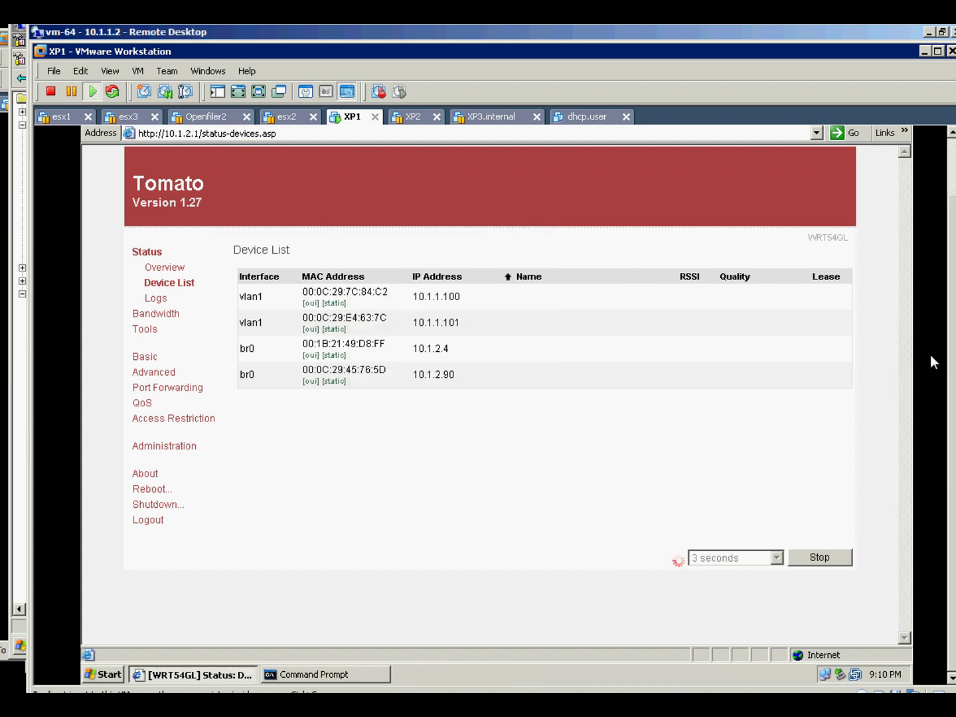
Review the Tomato router's Basic Network page: WAN 10.1.1.30, LAN 10.1.2.1, DHCP server off
{"action": "left_click", "coordinate": [951, 445]}
{"action": "left_click", "coordinate": [952, 445]}
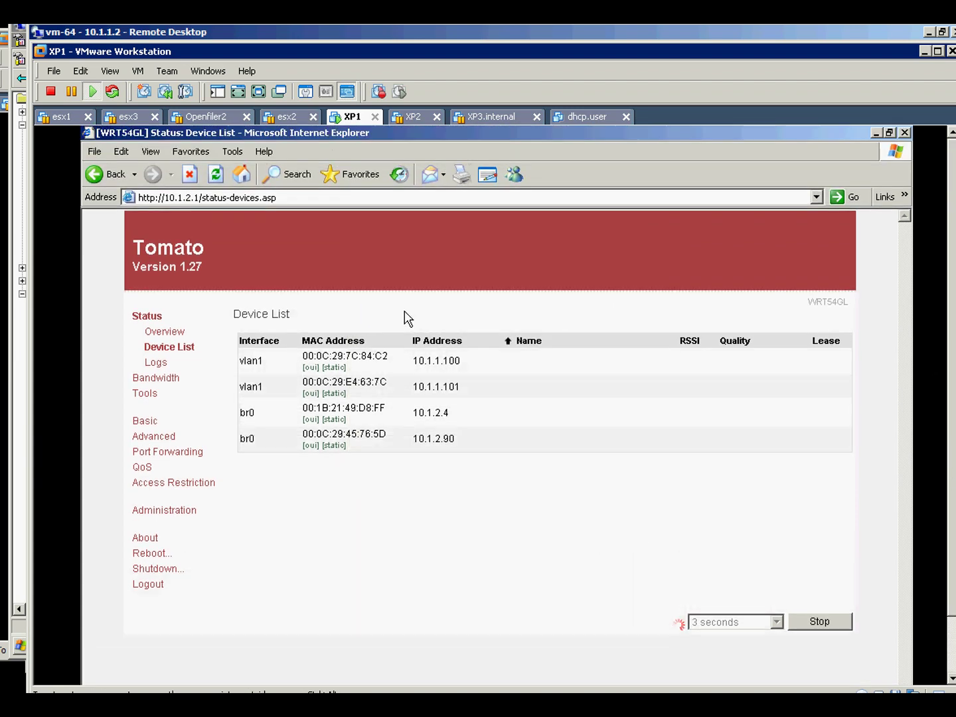
{"action": "left_click", "coordinate": [176, 198]}
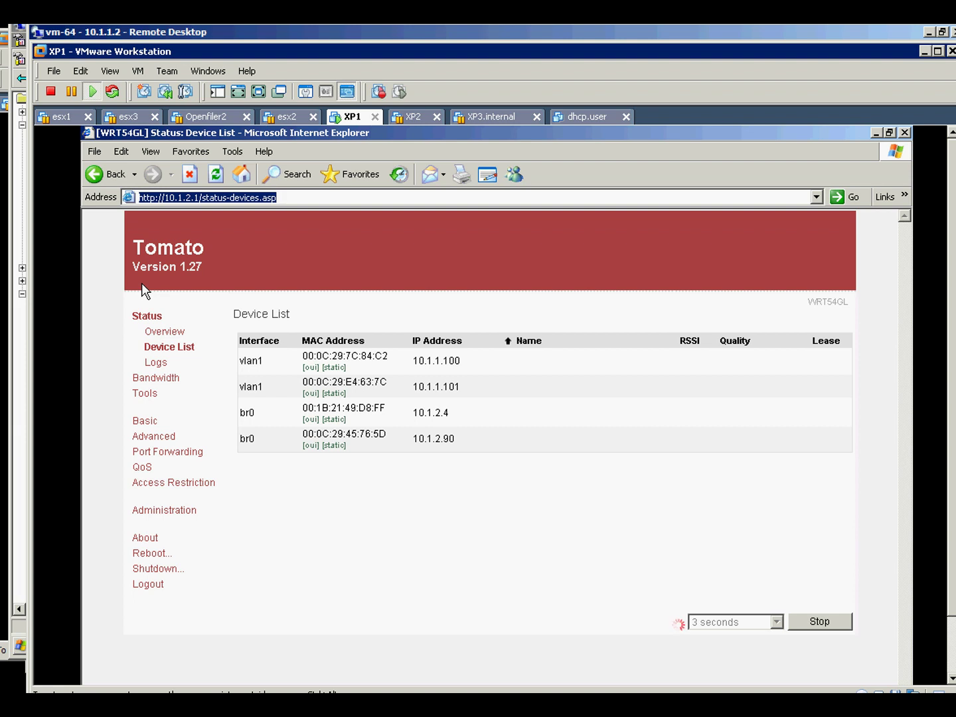
{"action": "left_click", "coordinate": [163, 333]}
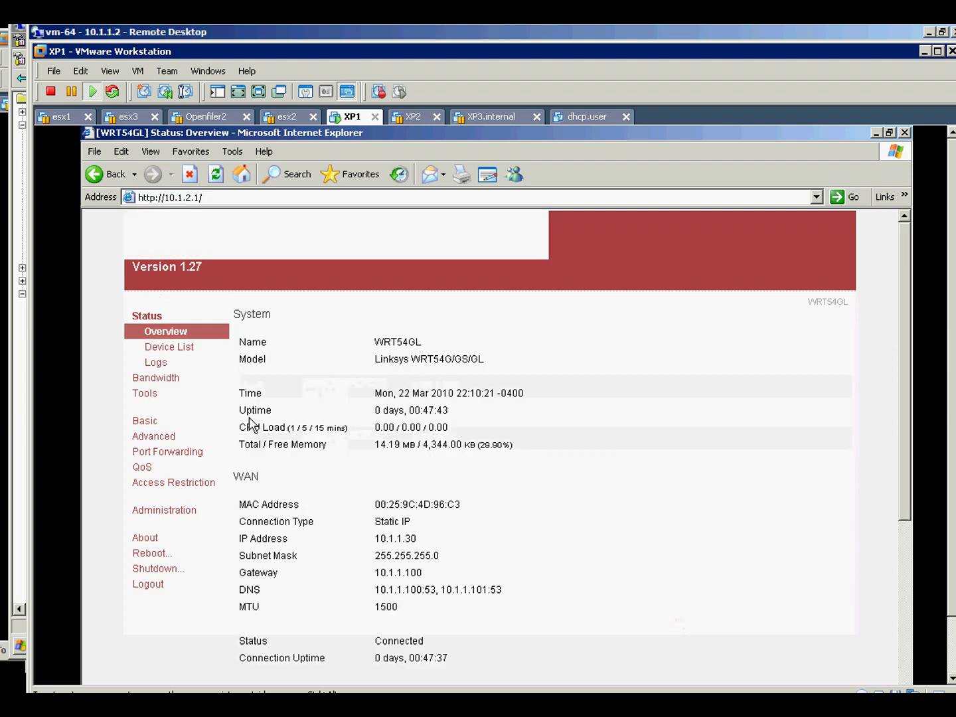
{"action": "left_click", "coordinate": [148, 421]}
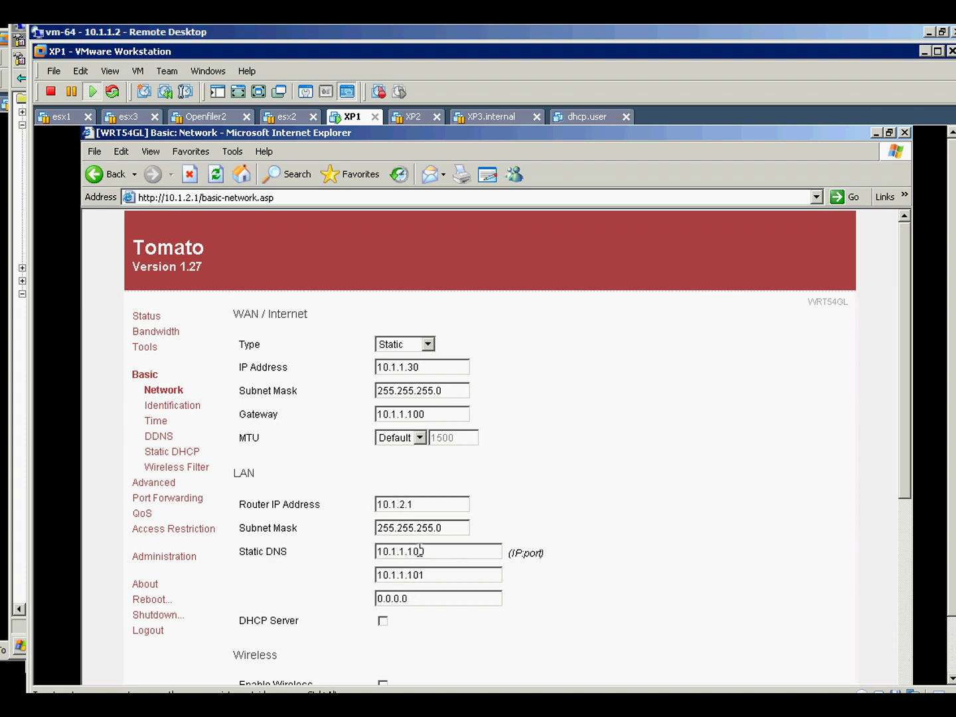
{"action": "scroll", "coordinate": [329, 562], "scroll_direction": "down", "scroll_amount": 3}
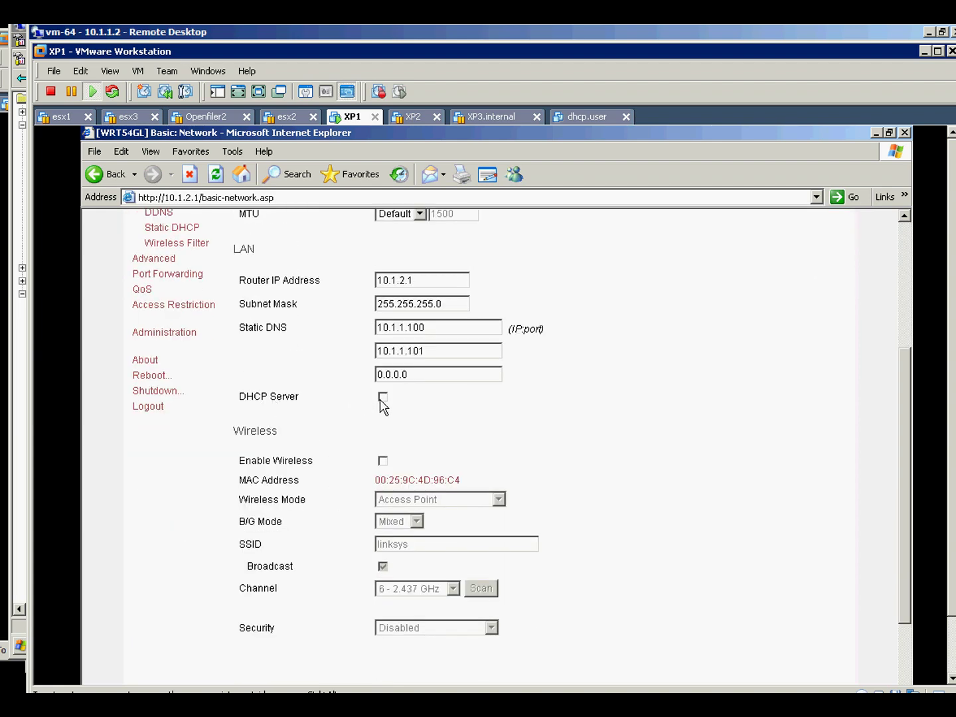
{"action": "scroll", "coordinate": [611, 405], "scroll_direction": "up", "scroll_amount": 1}
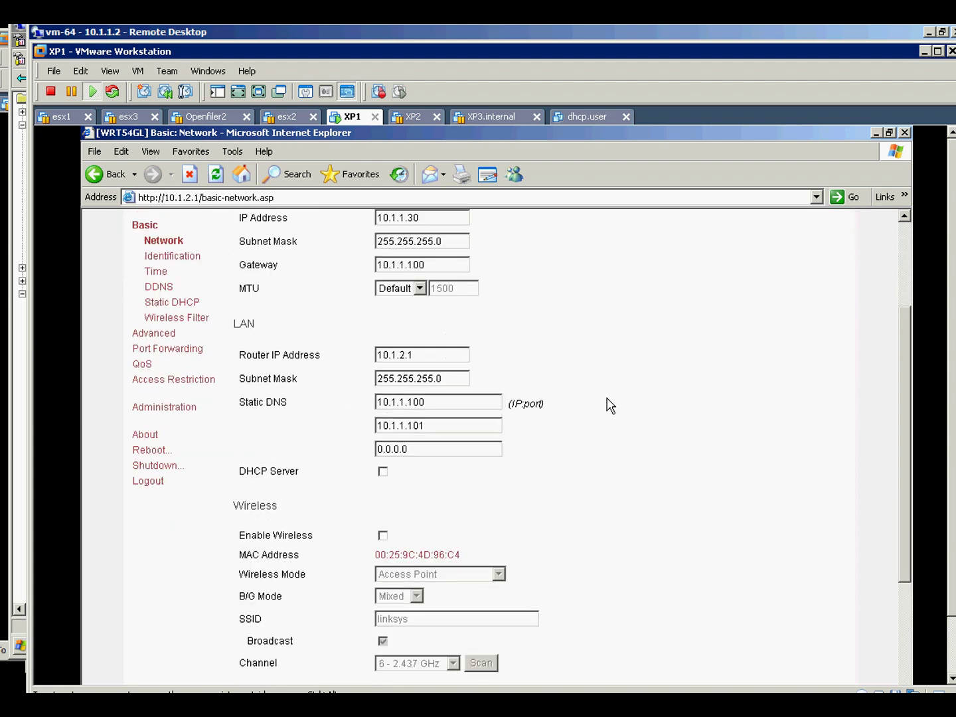
{"action": "scroll", "coordinate": [610, 405], "scroll_direction": "up", "scroll_amount": 1}
{"action": "scroll", "coordinate": [609, 405], "scroll_direction": "up", "scroll_amount": 1}
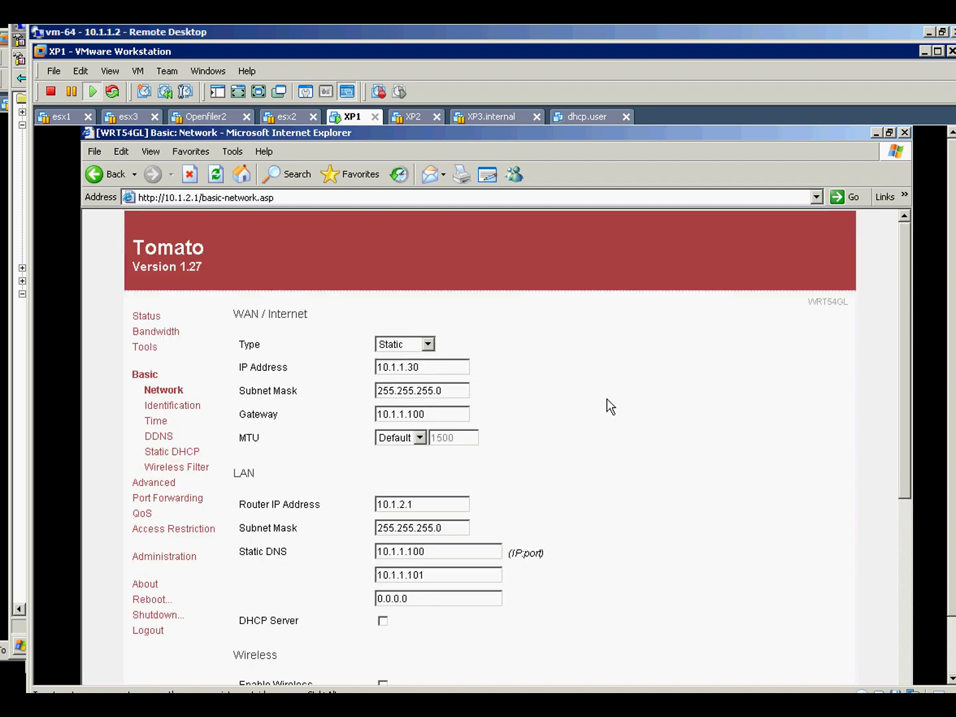
{"action": "scroll", "coordinate": [599, 410], "scroll_direction": "down", "scroll_amount": 2}
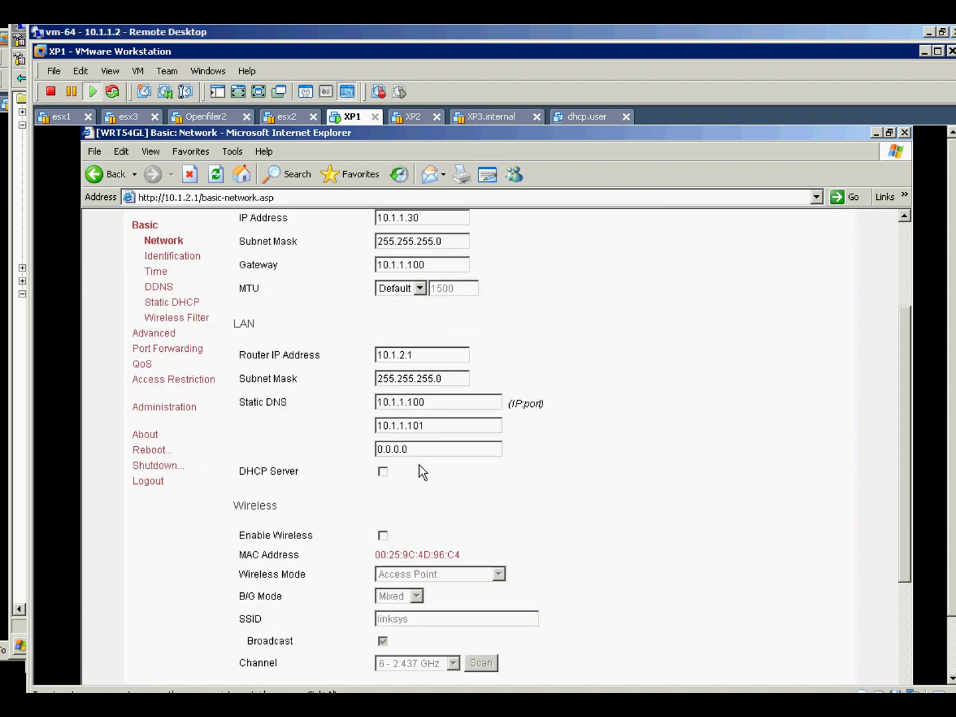
{"action": "scroll", "coordinate": [553, 511], "scroll_direction": "down", "scroll_amount": 2}
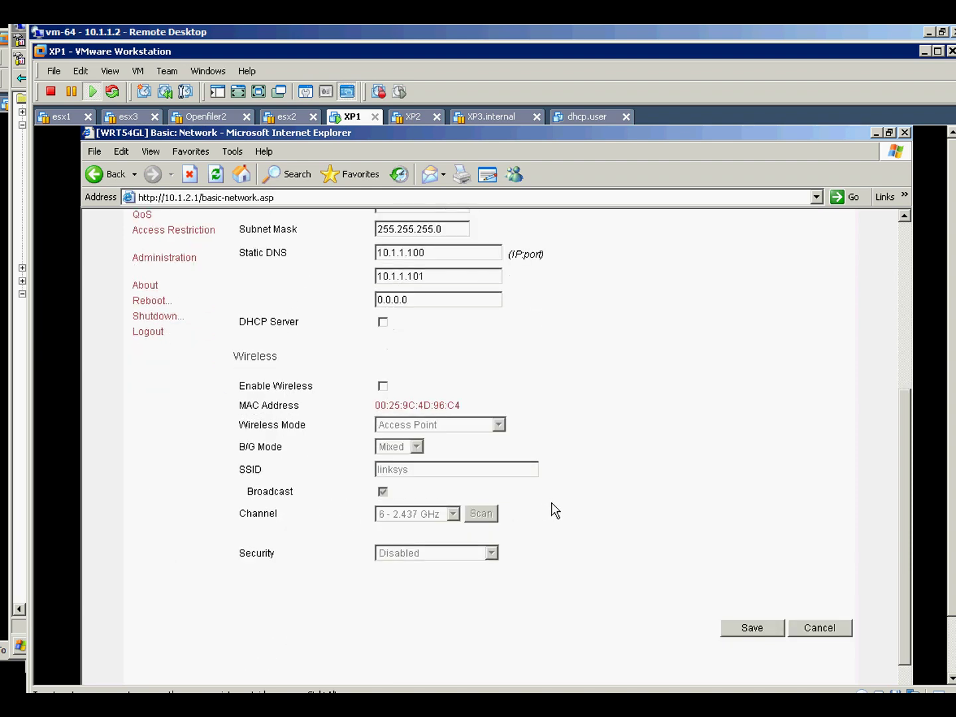
{"action": "scroll", "coordinate": [553, 510], "scroll_direction": "up", "scroll_amount": 4}
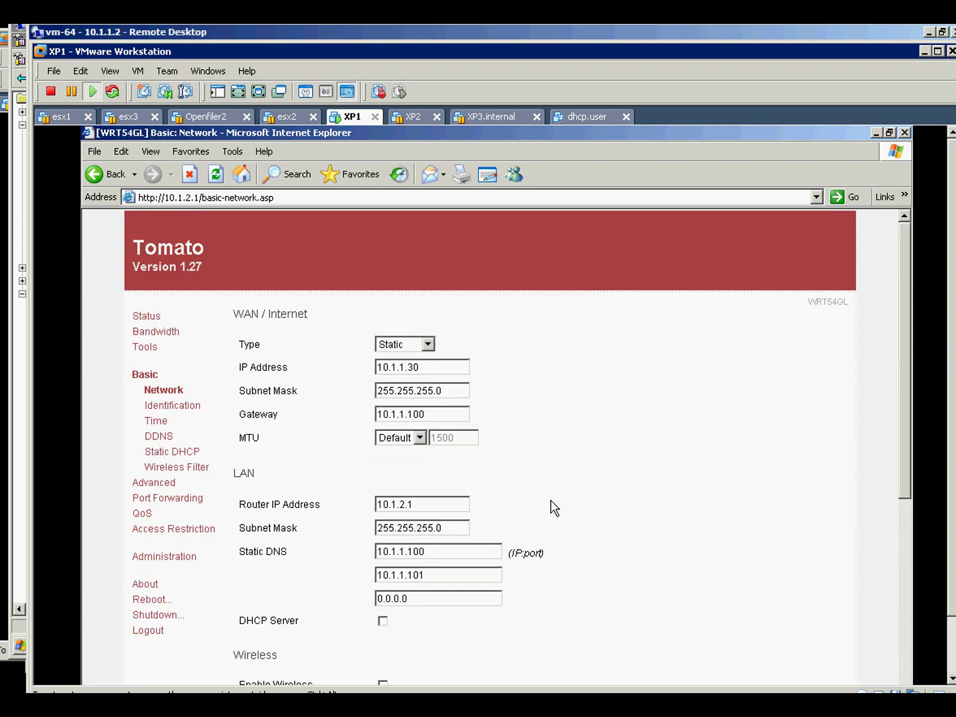
Replicate the connection under DC1's NTDS Settings immediately
{"action": "key", "text": "alt+Tab"}
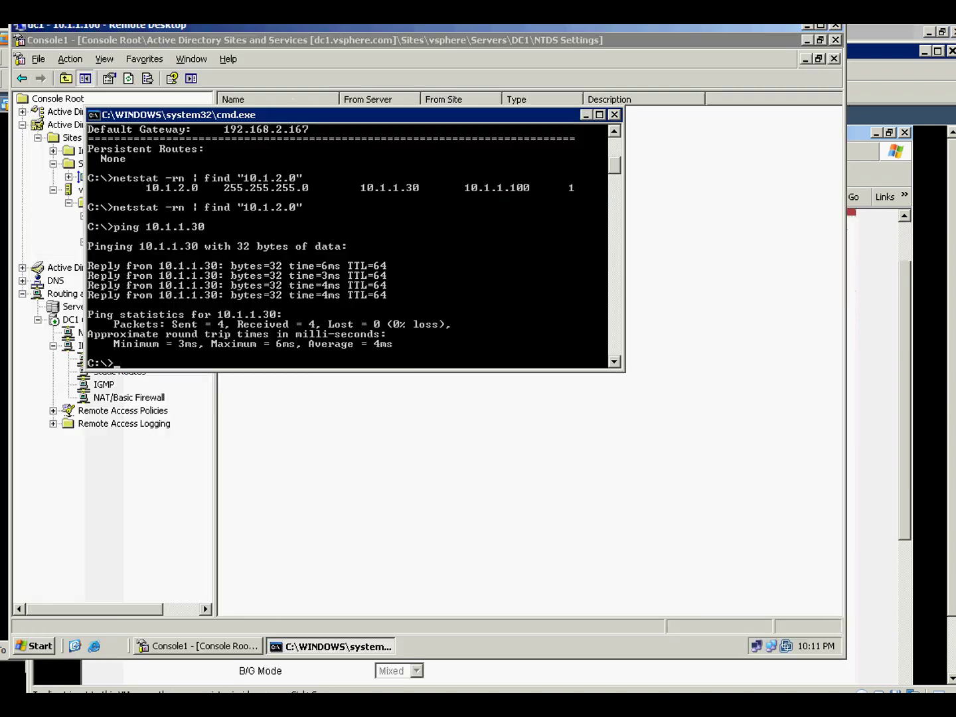
{"action": "left_click", "coordinate": [559, 70]}
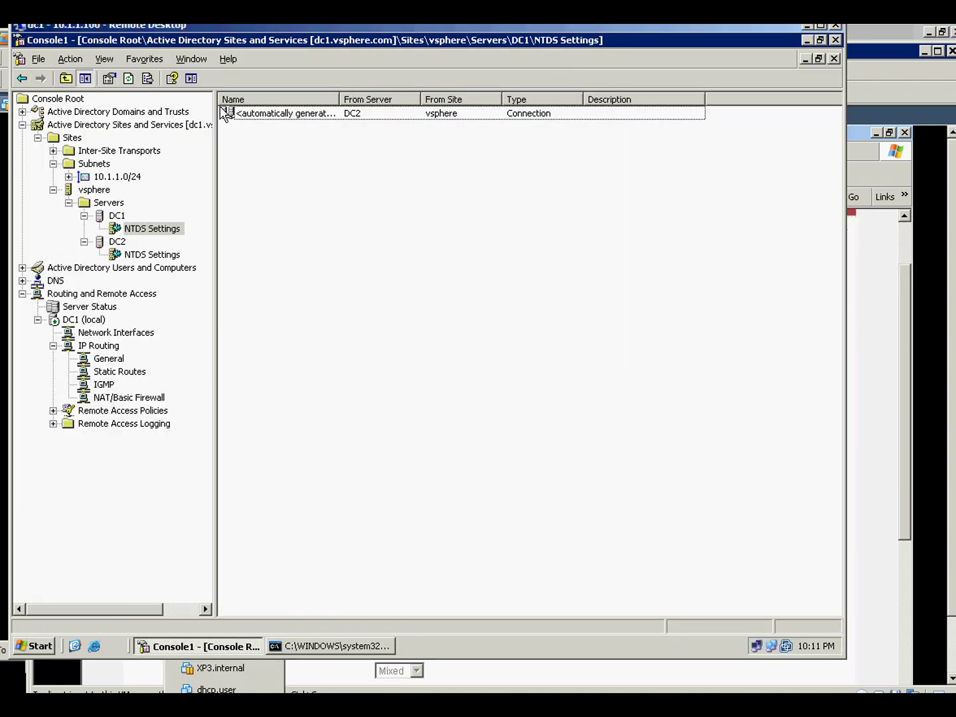
{"action": "right_click", "coordinate": [268, 115]}
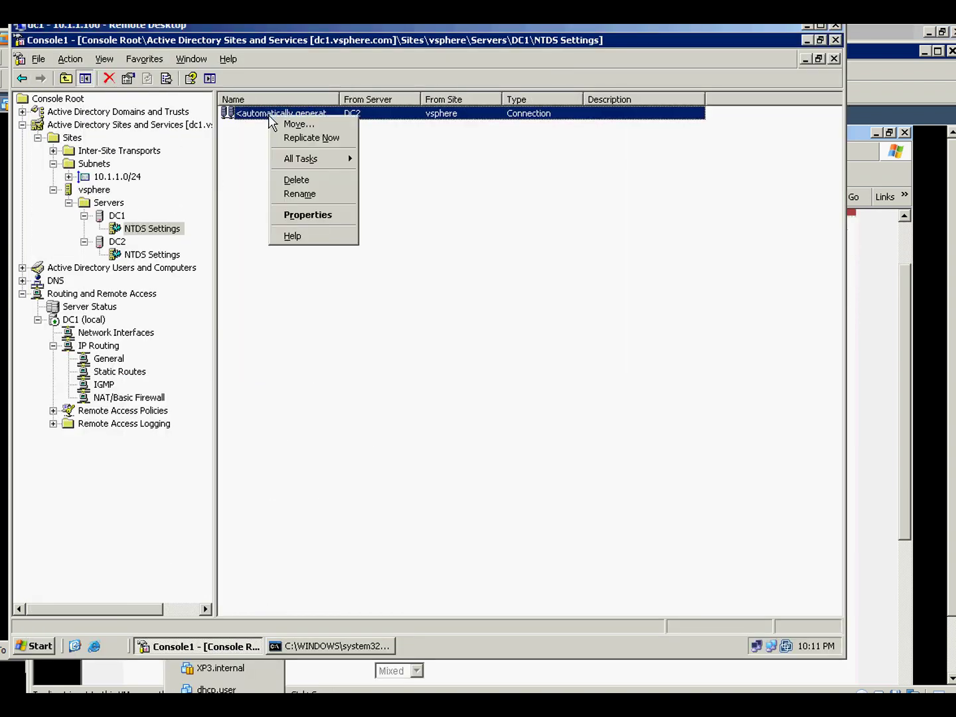
{"action": "left_click", "coordinate": [284, 138]}
{"action": "left_click", "coordinate": [421, 378]}
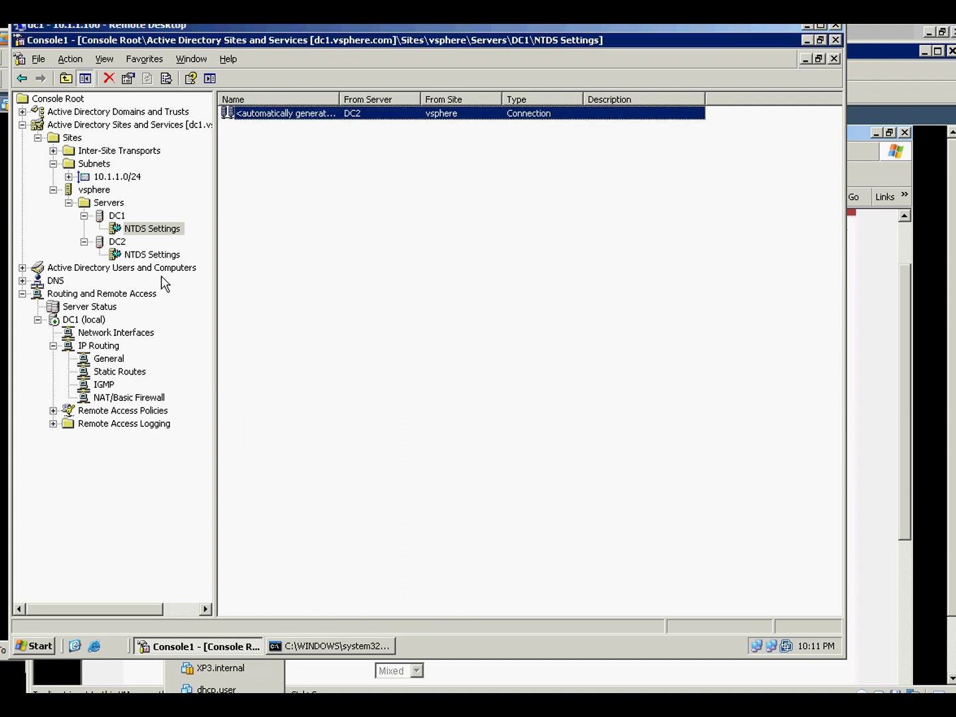
Replicate the connection under DC2's NTDS Settings immediately as well
{"action": "left_click", "coordinate": [148, 254]}
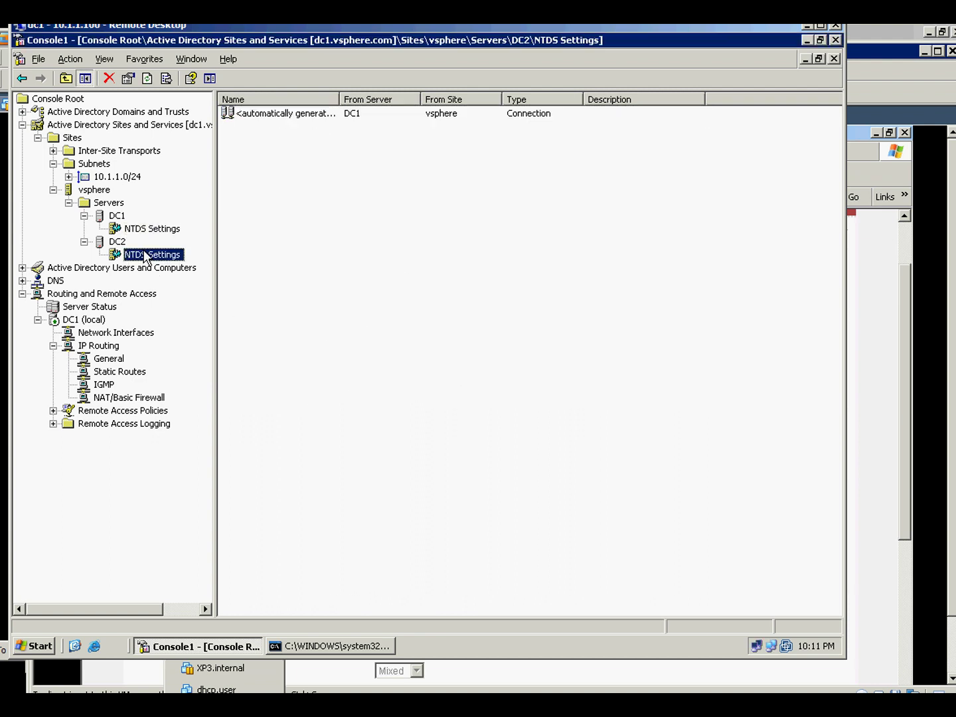
{"action": "right_click", "coordinate": [262, 115]}
{"action": "left_click", "coordinate": [279, 136]}
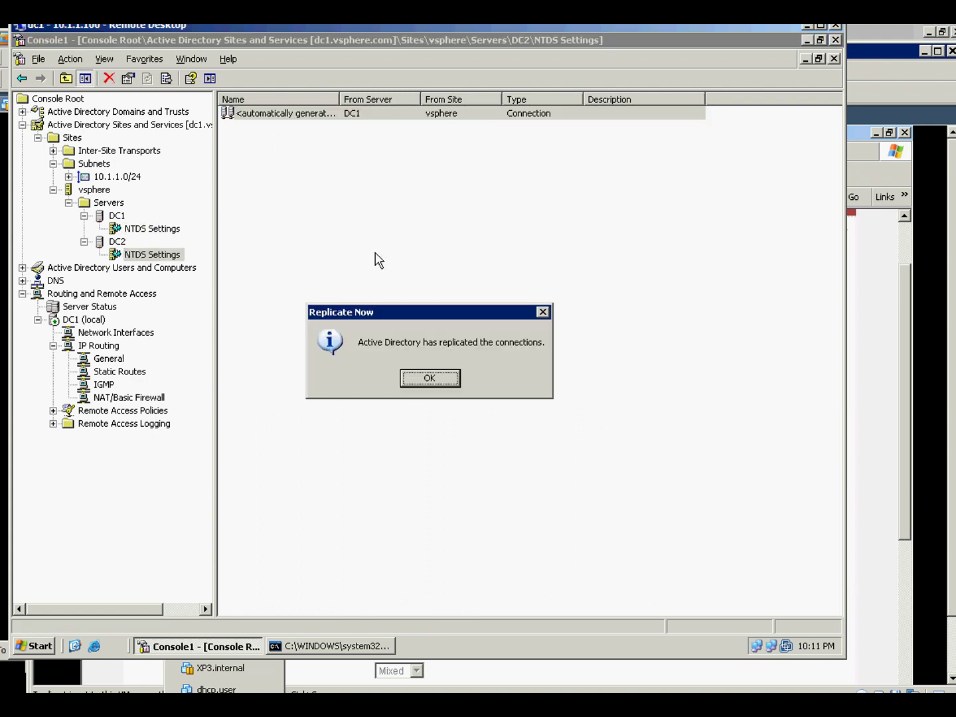
{"action": "left_click", "coordinate": [416, 379]}
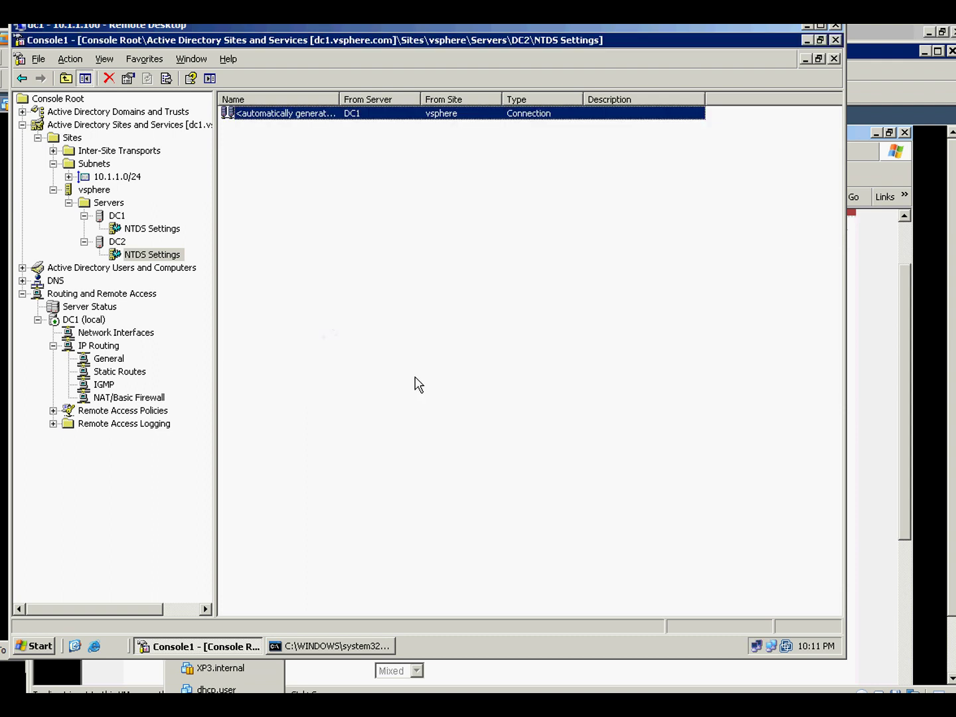
{"action": "left_click", "coordinate": [97, 164]}
{"action": "right_click", "coordinate": [102, 163]}
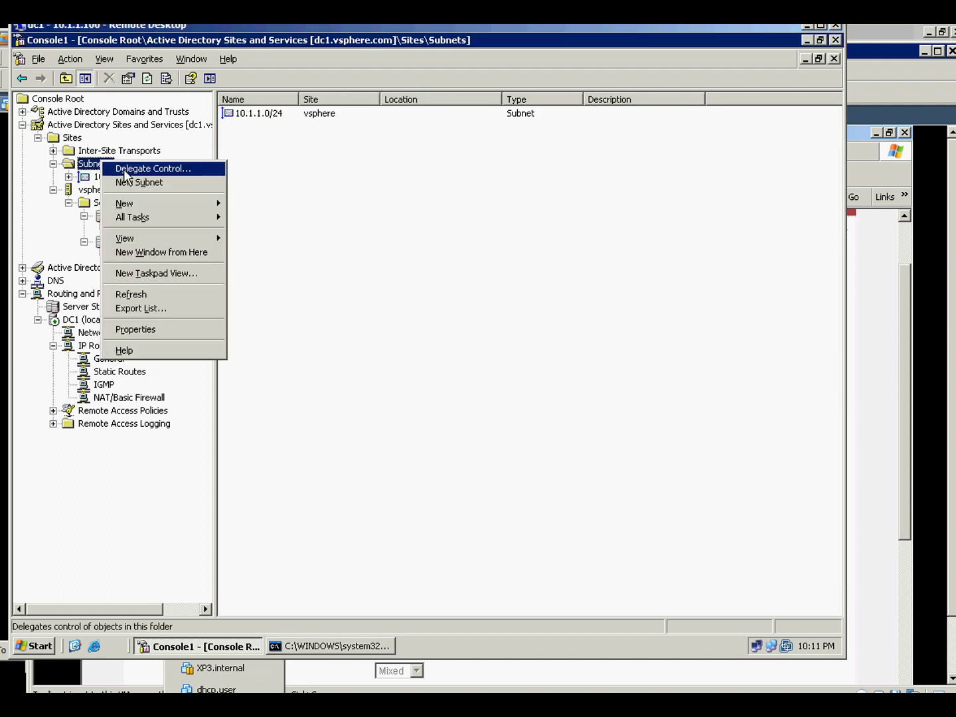
Create subnet 10.1.2.0 with mask 255.255.255.0 in the vsphere site, alongside 10.1.1.0/24
{"action": "left_click", "coordinate": [126, 183]}
{"action": "type", "text": "10.1.2.0"}
{"action": "key", "text": "Tab"}
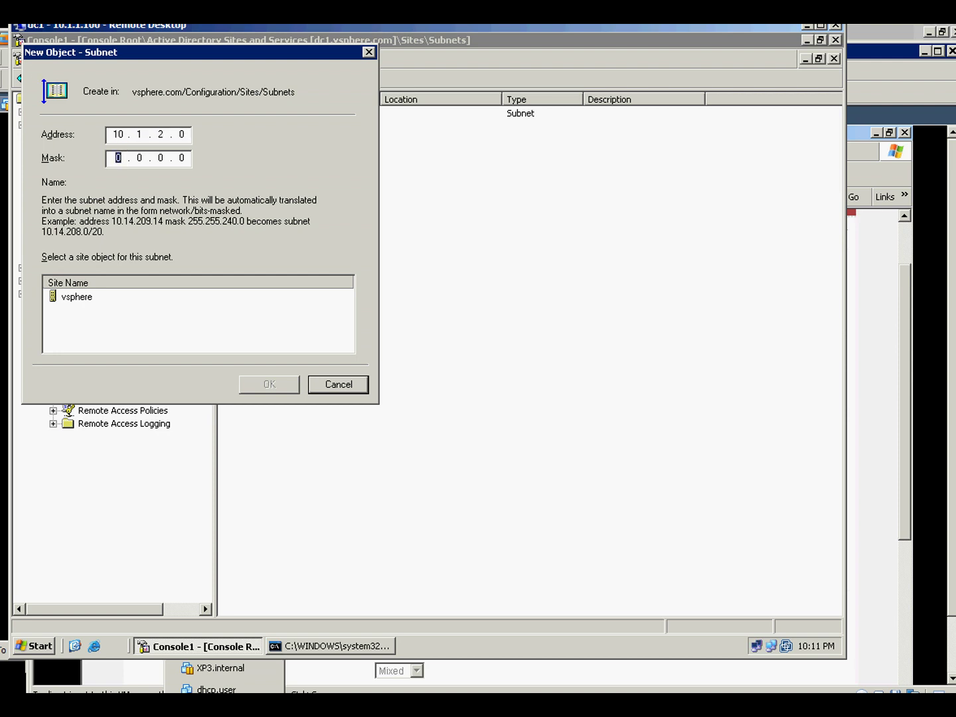
{"action": "type", "text": "255 . 255 . 255"}
{"action": "left_click", "coordinate": [84, 299]}
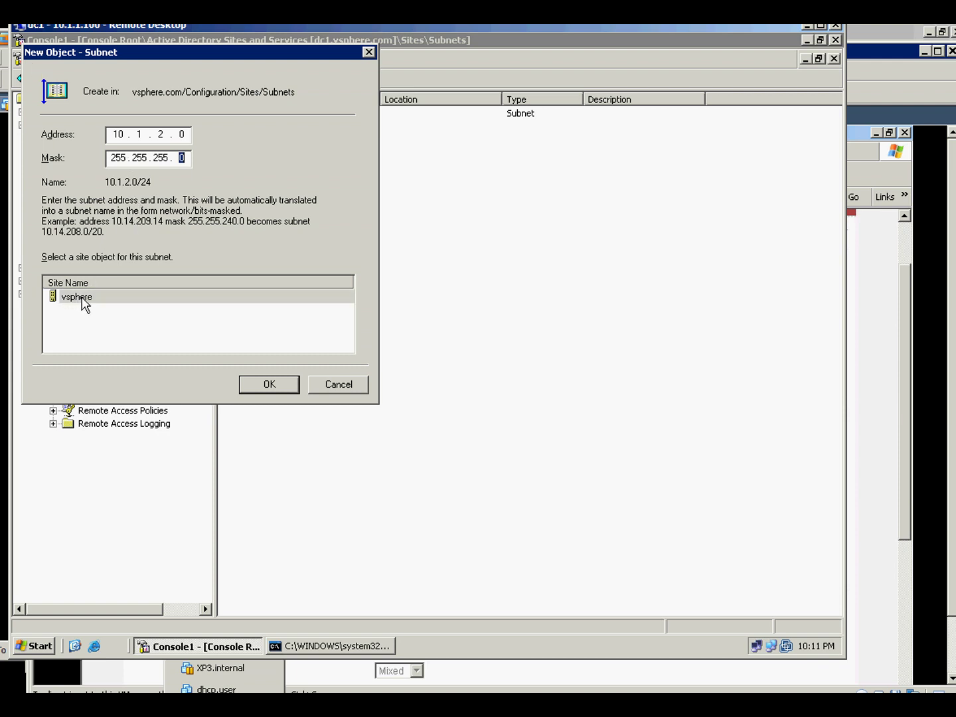
{"action": "left_click", "coordinate": [252, 385]}
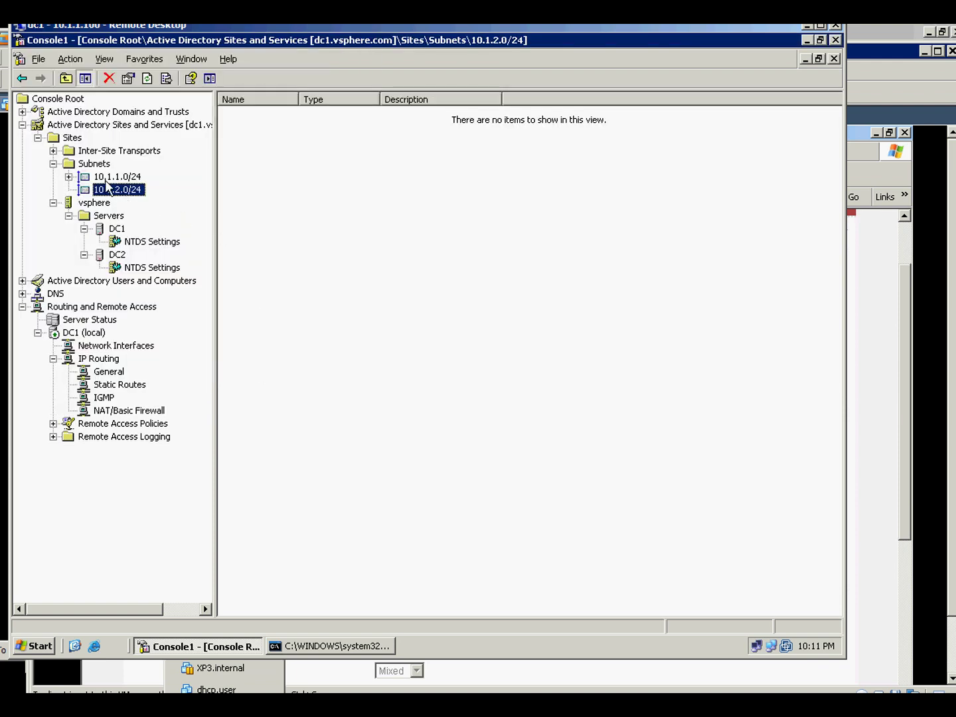
{"action": "left_click", "coordinate": [94, 164]}
{"action": "left_click", "coordinate": [244, 118]}
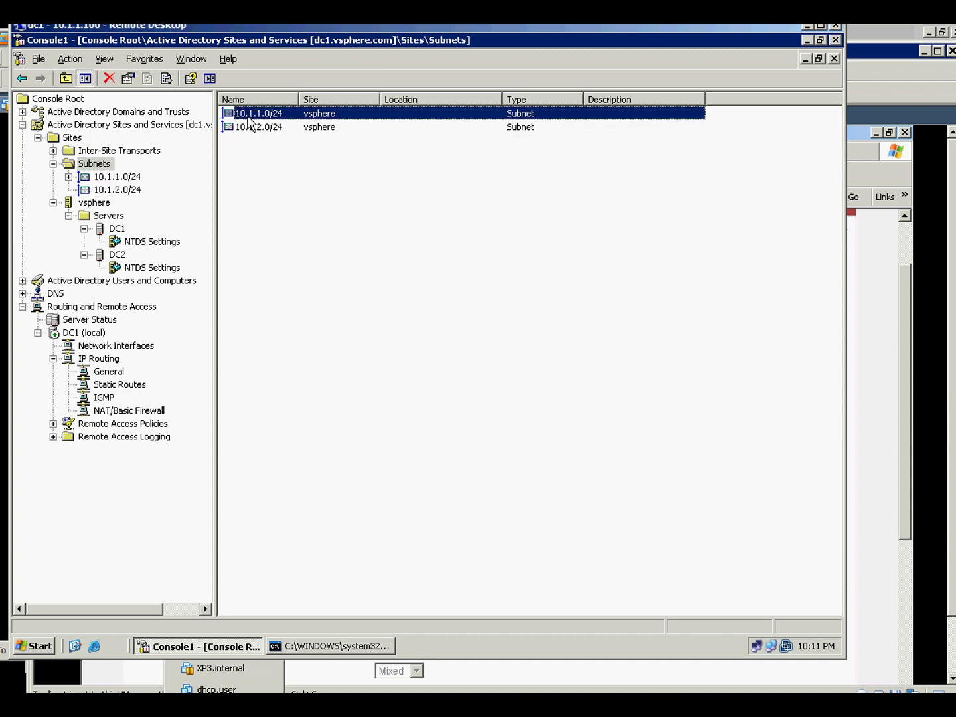
{"action": "left_click", "coordinate": [253, 128]}
{"action": "left_click", "coordinate": [267, 234]}
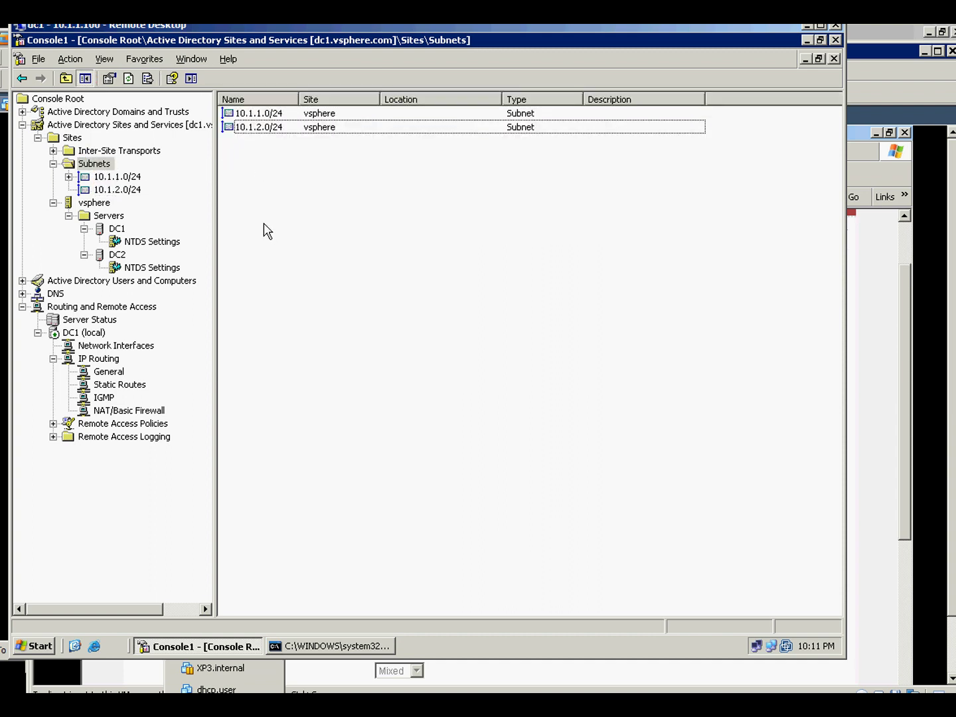
{"action": "mouse_move", "coordinate": [767, 643]}
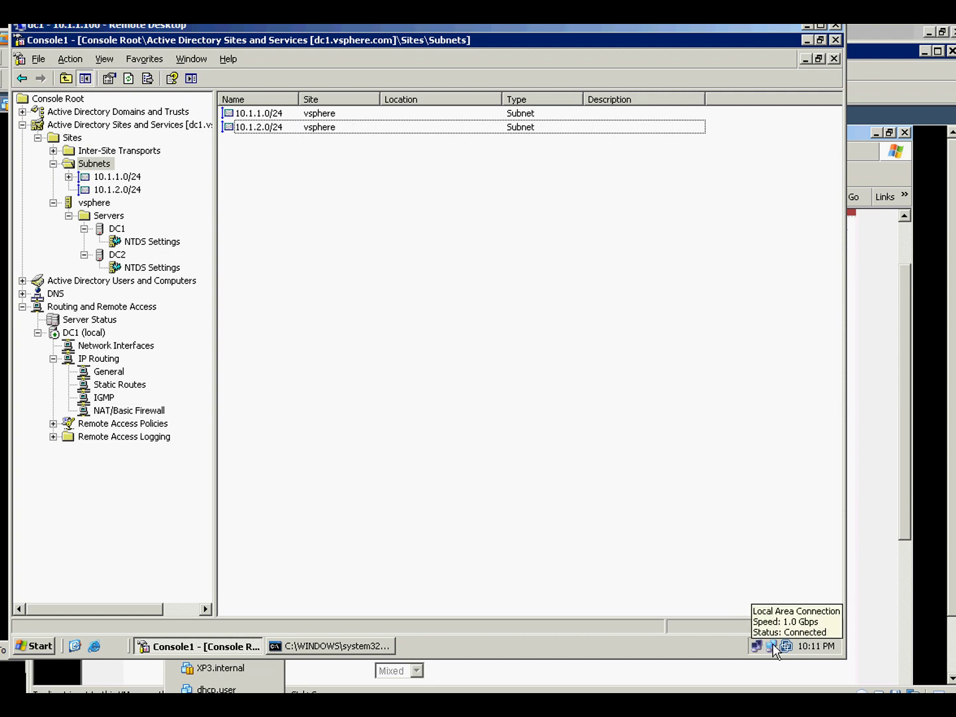
{"action": "double_click", "coordinate": [764, 645]}
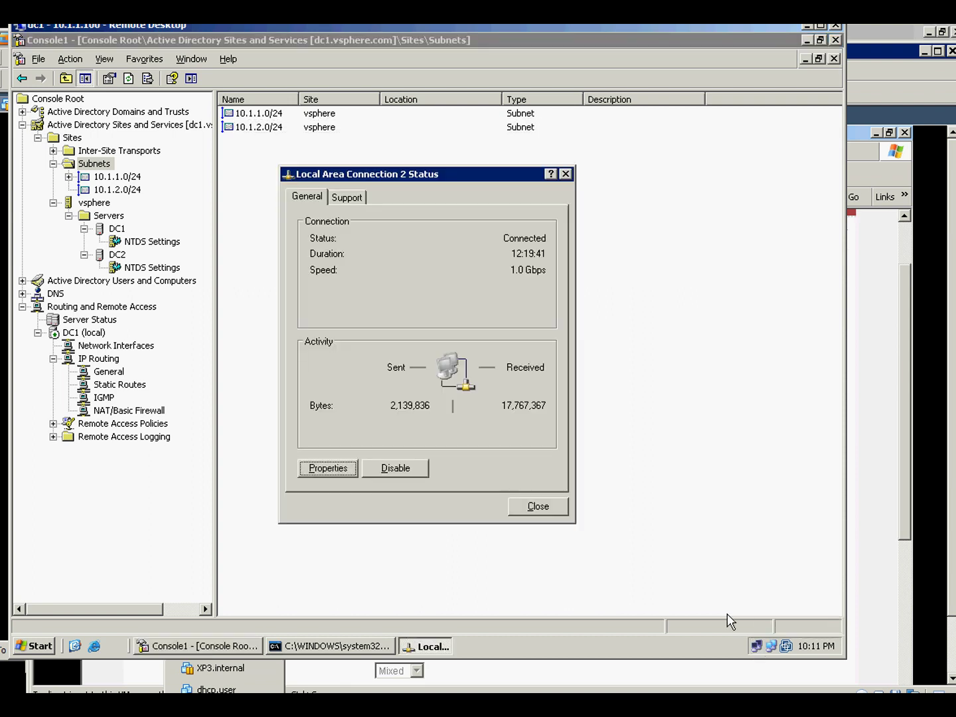
{"action": "left_click", "coordinate": [346, 197]}
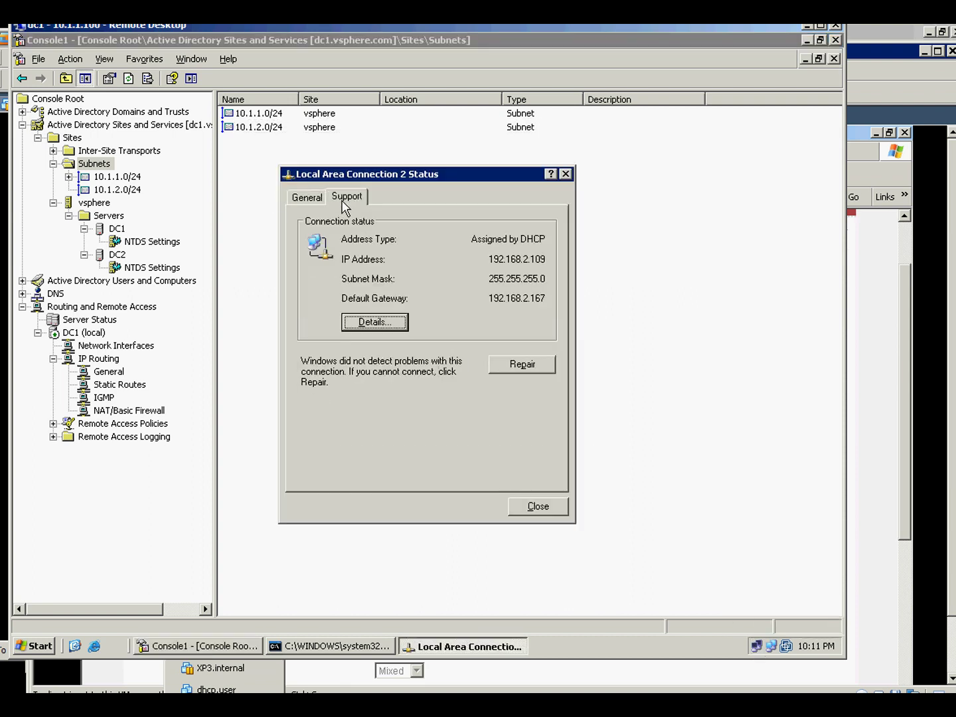
{"action": "left_click", "coordinate": [511, 504]}
{"action": "double_click", "coordinate": [770, 646]}
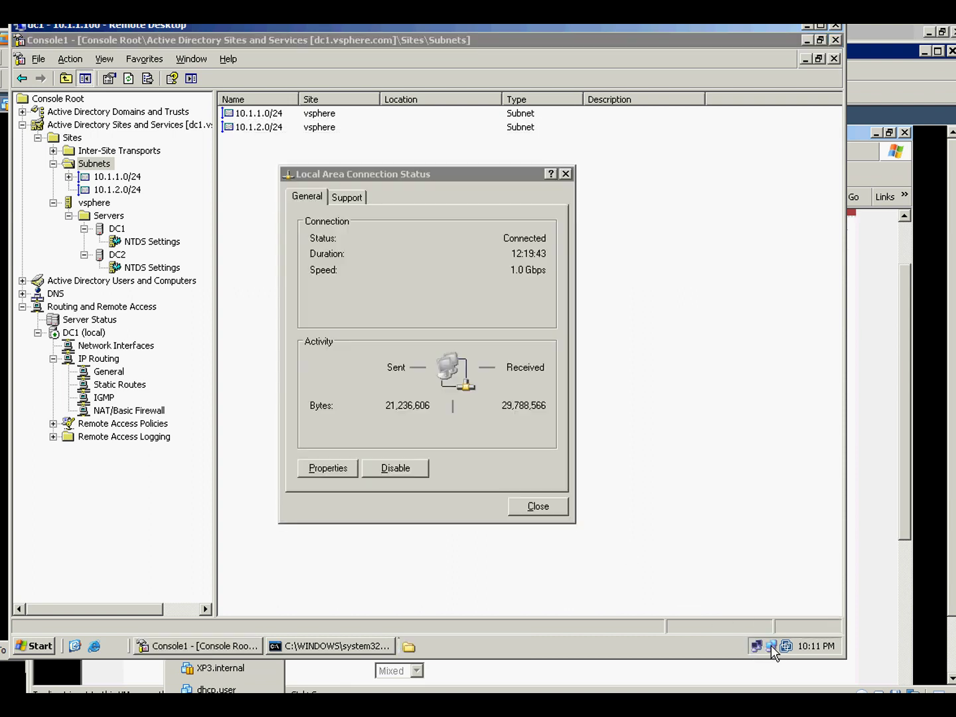
{"action": "left_click", "coordinate": [347, 199]}
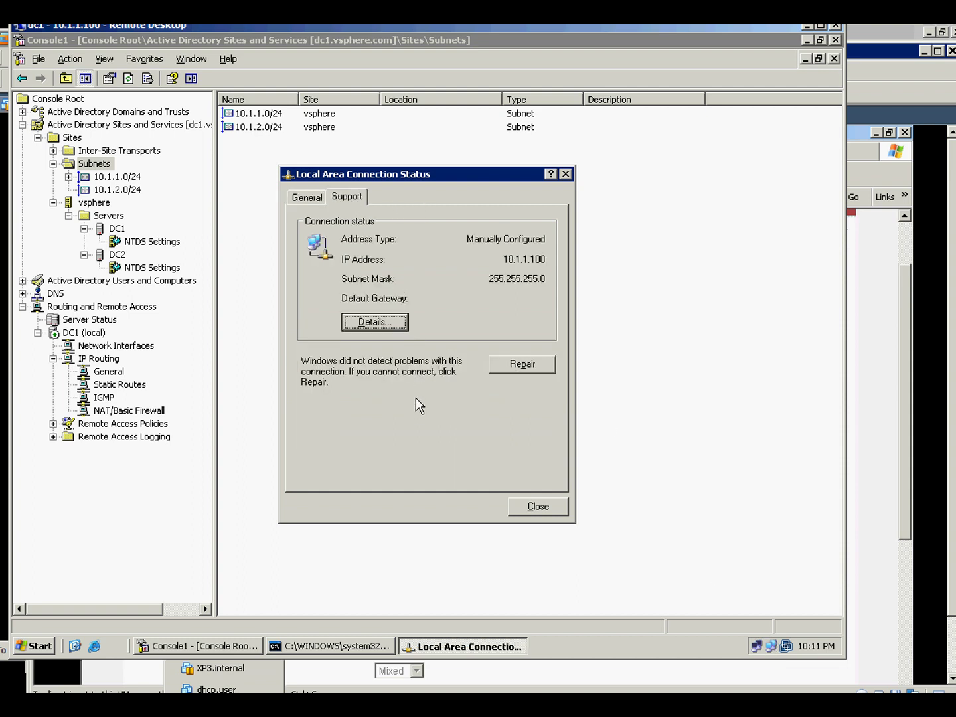
{"action": "left_click", "coordinate": [525, 505]}
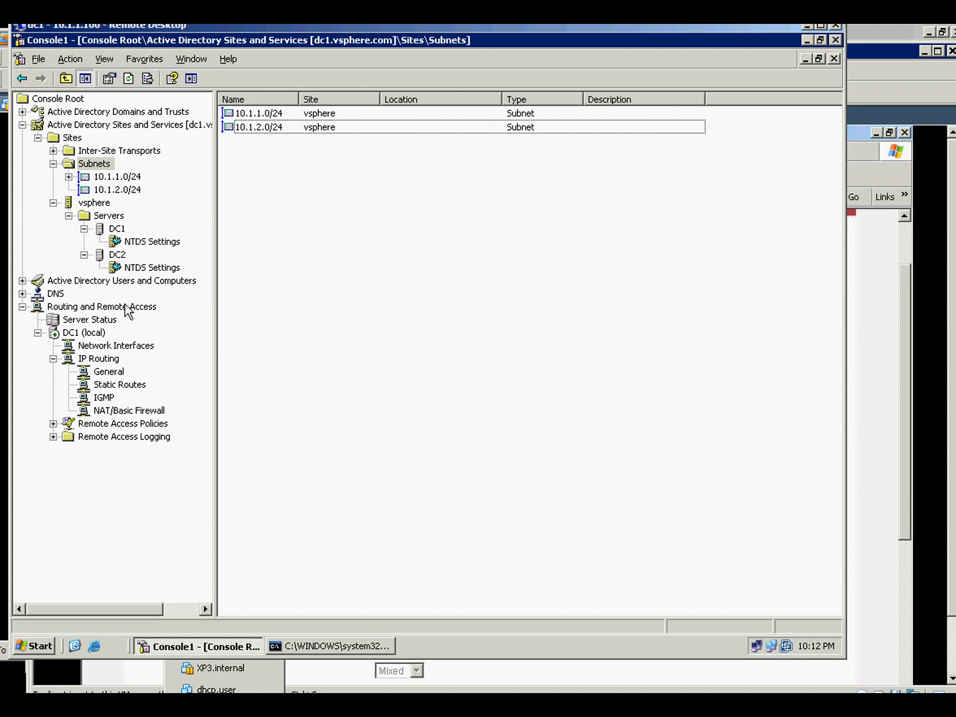
Inspect DC1's static route 10.1.2.0/255.255.255.0 via gateway 10.1.1.30, adding nothing new
{"action": "left_click", "coordinate": [123, 388]}
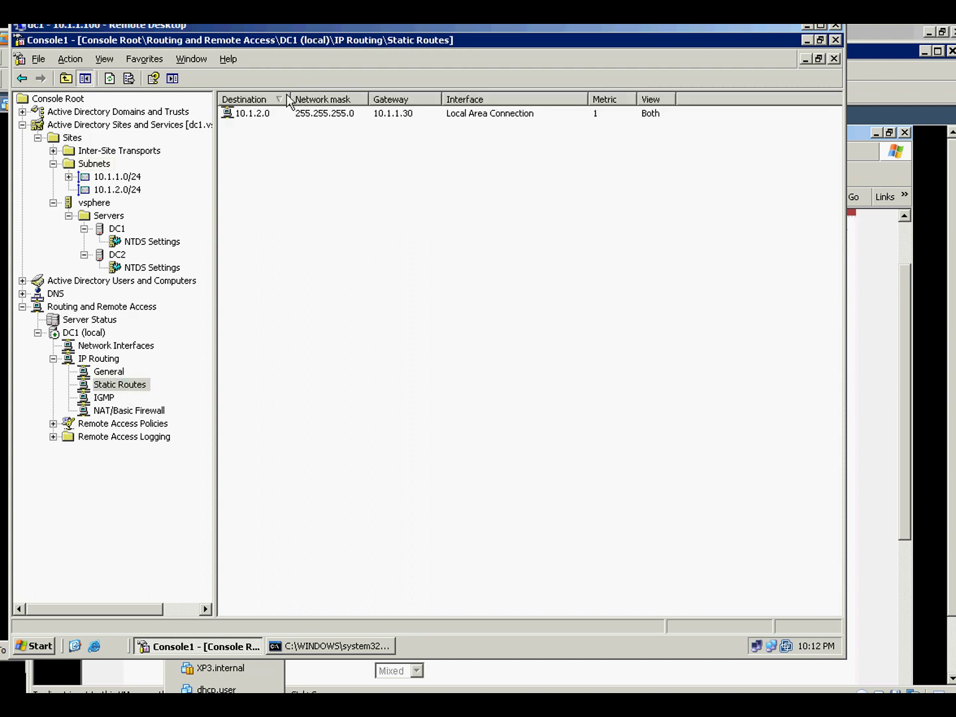
{"action": "left_click", "coordinate": [259, 114]}
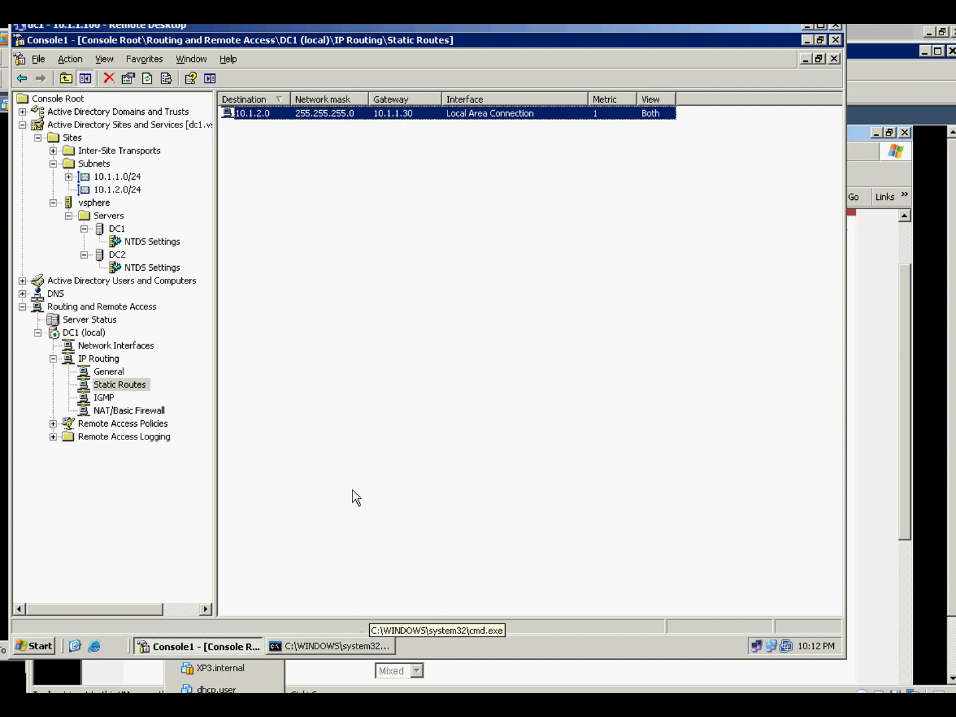
{"action": "left_click", "coordinate": [312, 313]}
{"action": "right_click", "coordinate": [278, 237]}
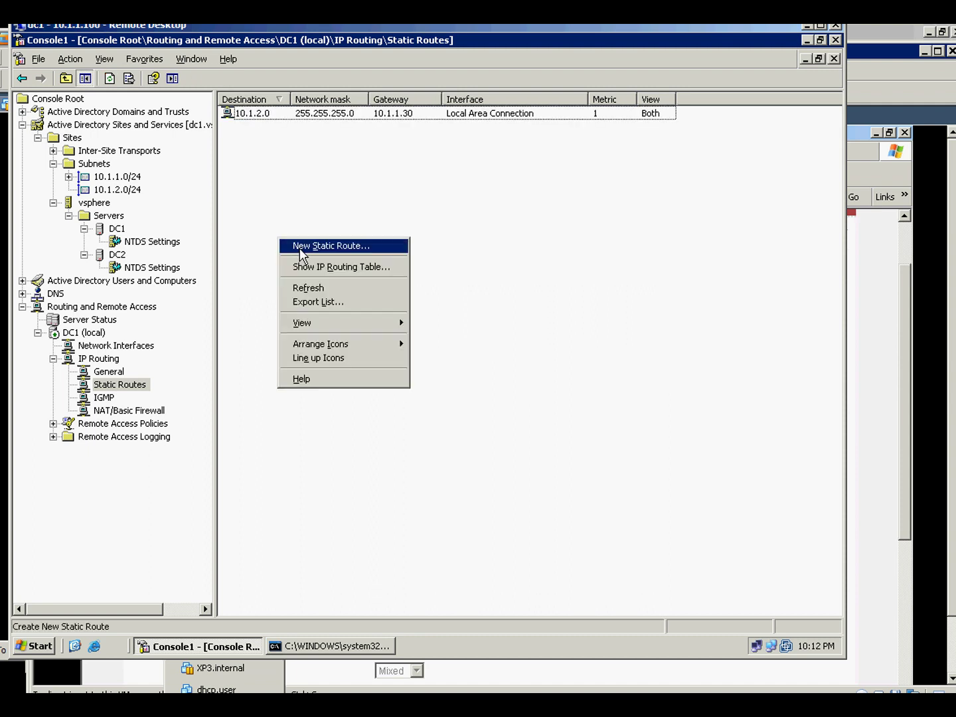
{"action": "left_click", "coordinate": [299, 246]}
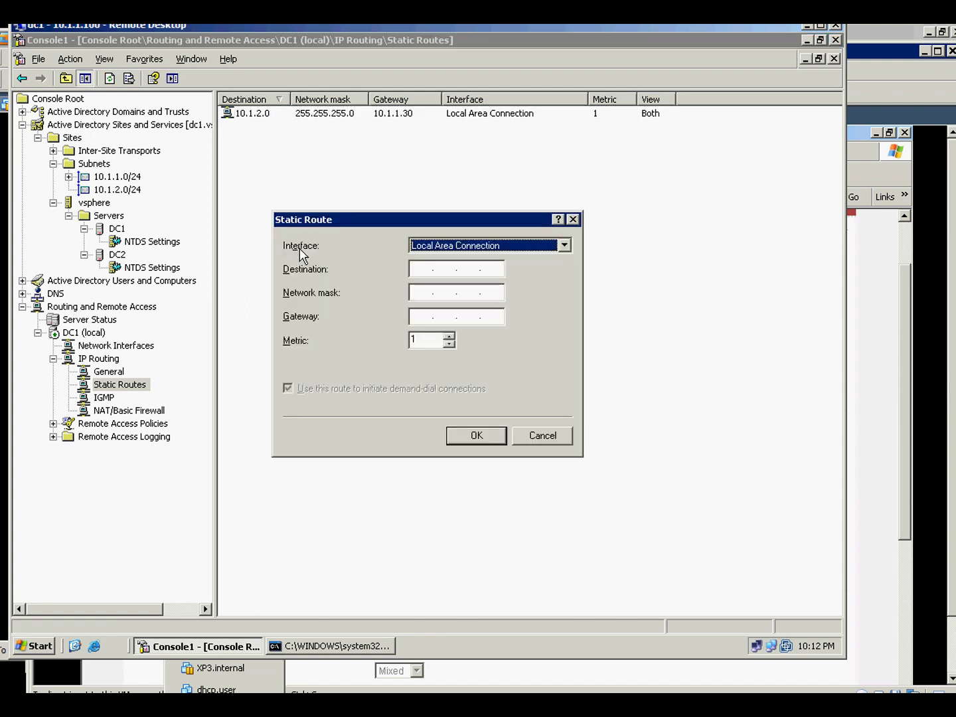
{"action": "left_click", "coordinate": [541, 439]}
Rerun netstat -rn | find "10.1.2.0" to confirm the route is active
{"action": "left_click", "coordinate": [350, 644]}
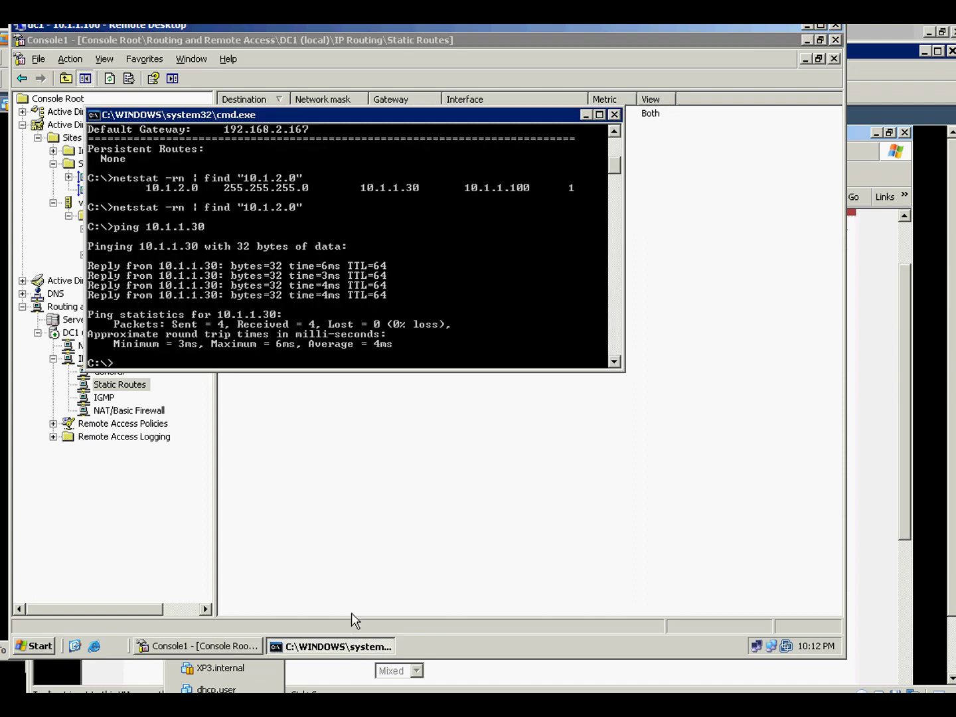
{"action": "key", "text": "Up"}
{"action": "key", "text": "Up"}
{"action": "key", "text": "Return"}
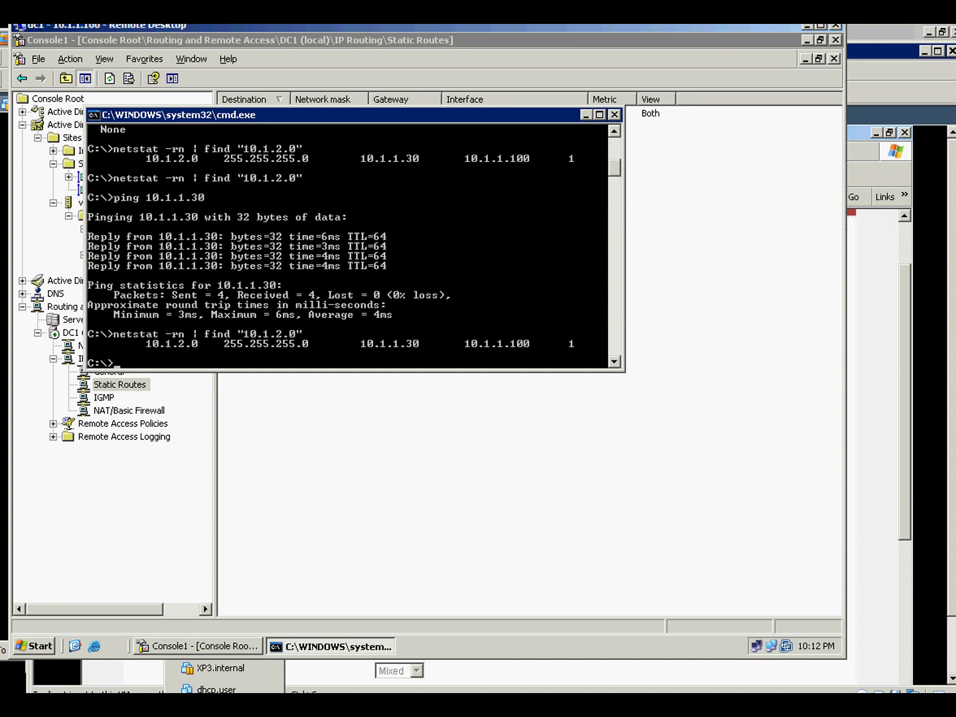
{"action": "left_click", "coordinate": [282, 490]}
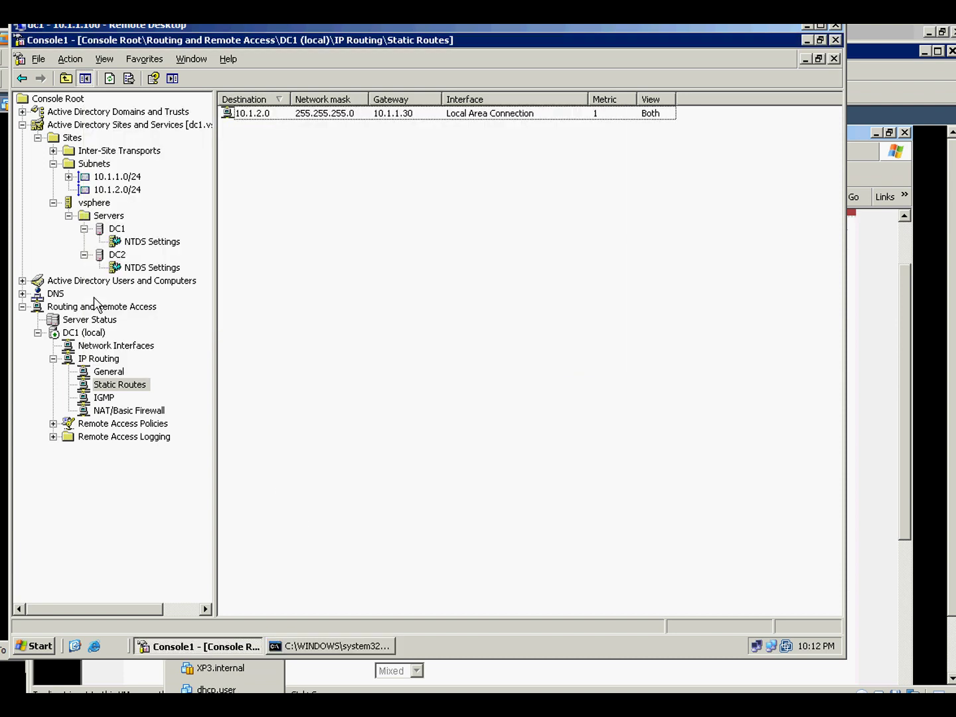
Add DHCP Relay Agent as a new routing protocol under IP Routing
{"action": "left_click", "coordinate": [96, 361]}
{"action": "right_click", "coordinate": [97, 361]}
{"action": "right_click", "coordinate": [85, 347]}
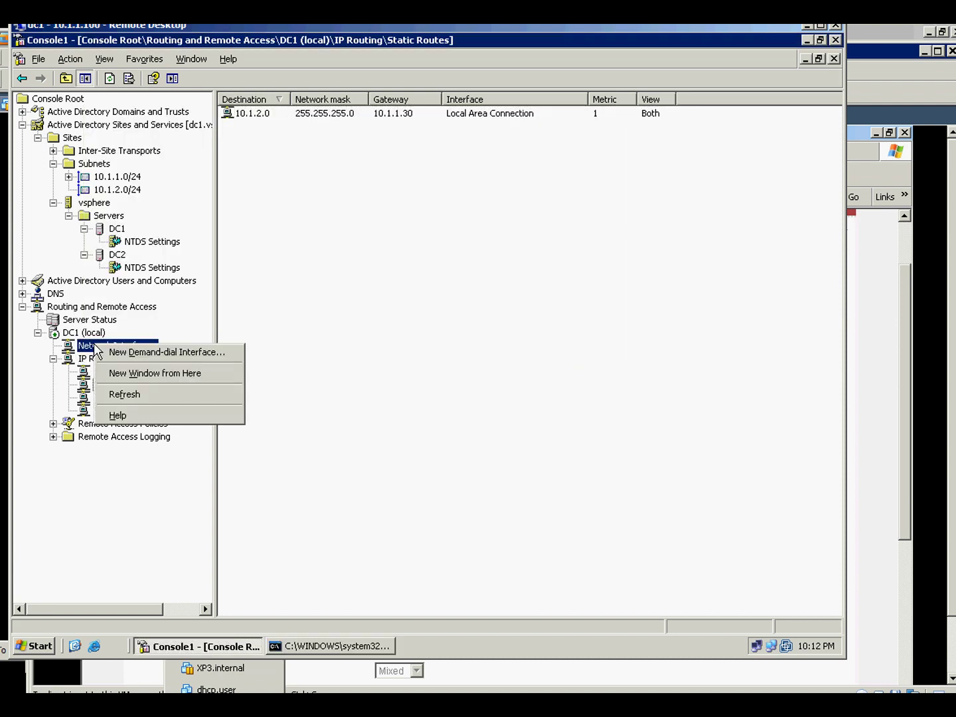
{"action": "left_click", "coordinate": [87, 370]}
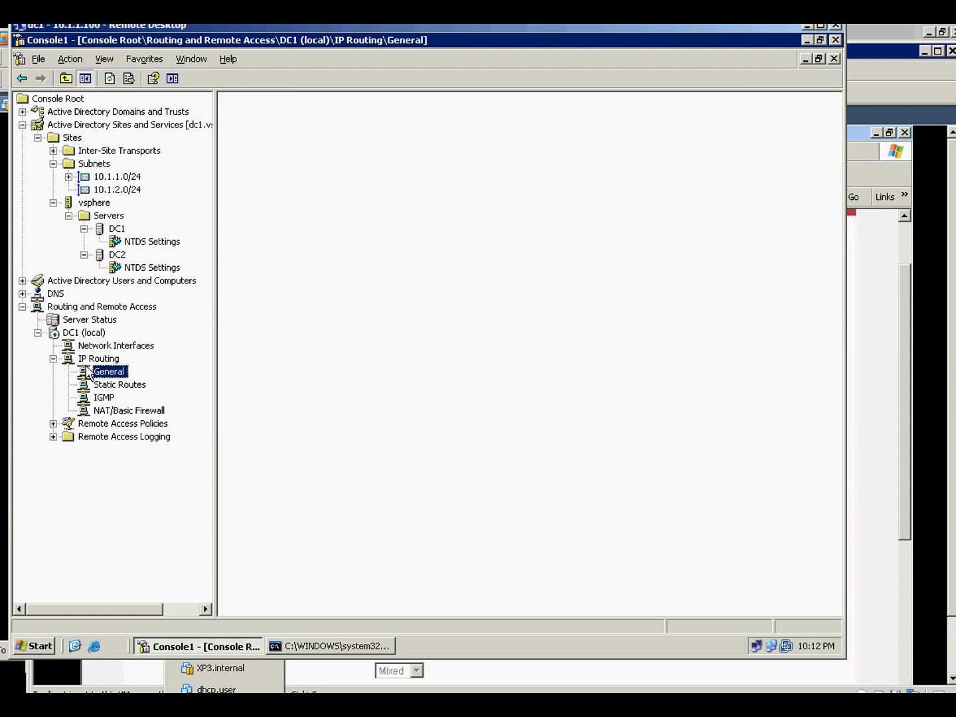
{"action": "right_click", "coordinate": [88, 361]}
{"action": "left_click", "coordinate": [83, 375]}
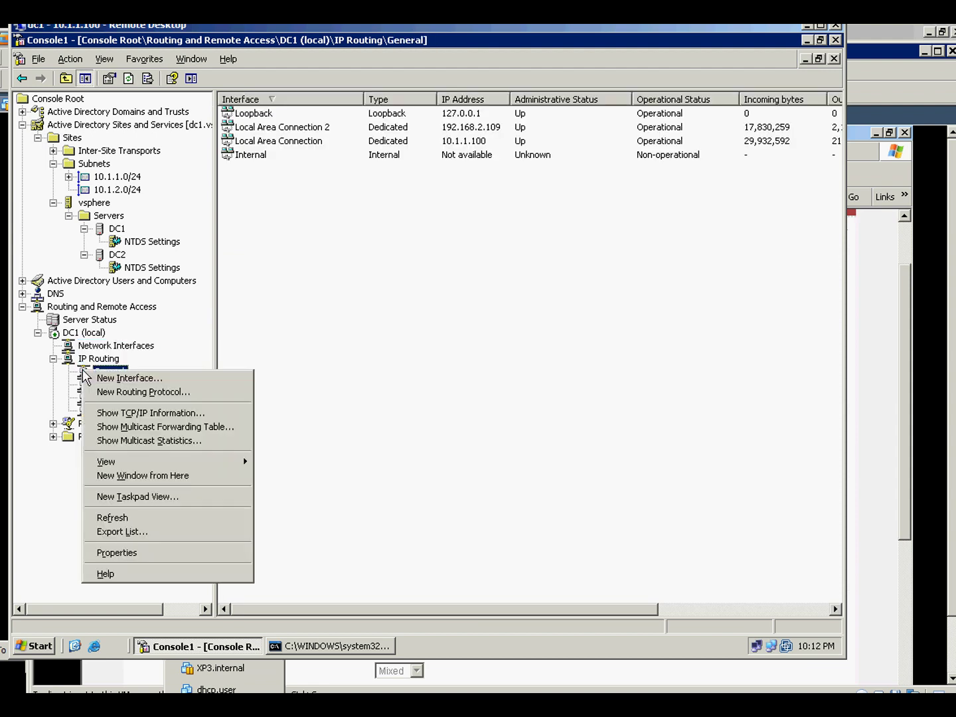
{"action": "left_click", "coordinate": [103, 392]}
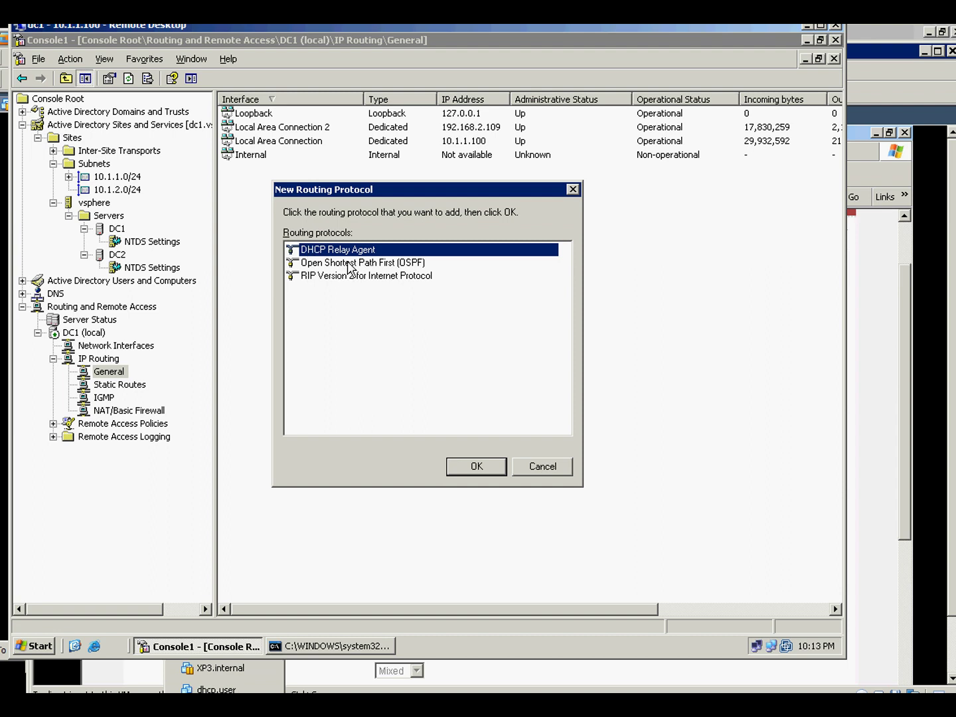
{"action": "left_click", "coordinate": [474, 466]}
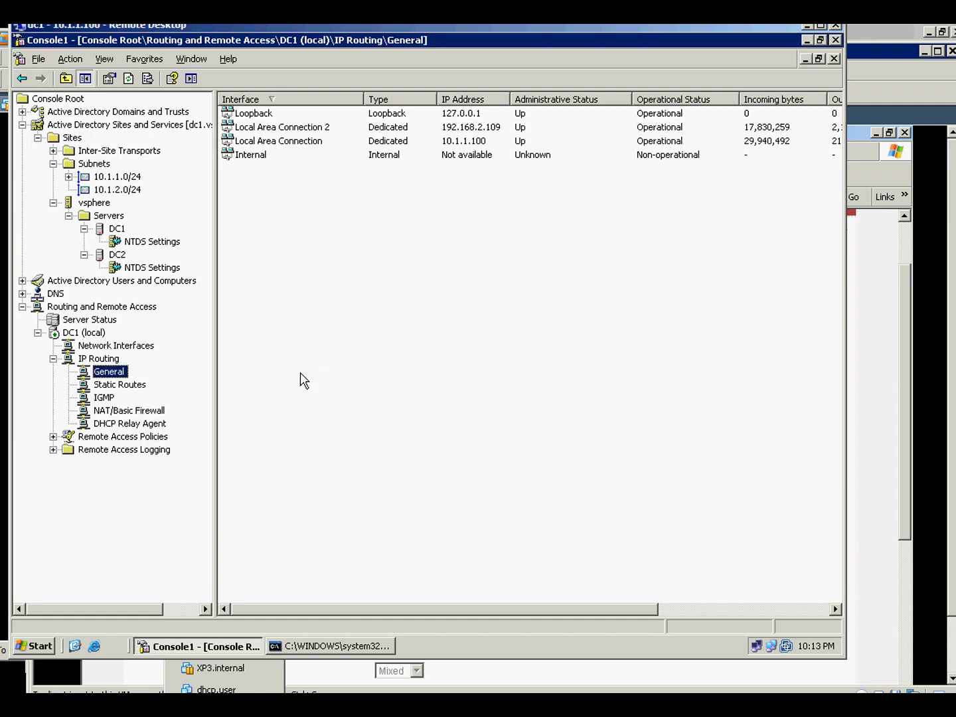
{"action": "left_click", "coordinate": [130, 426]}
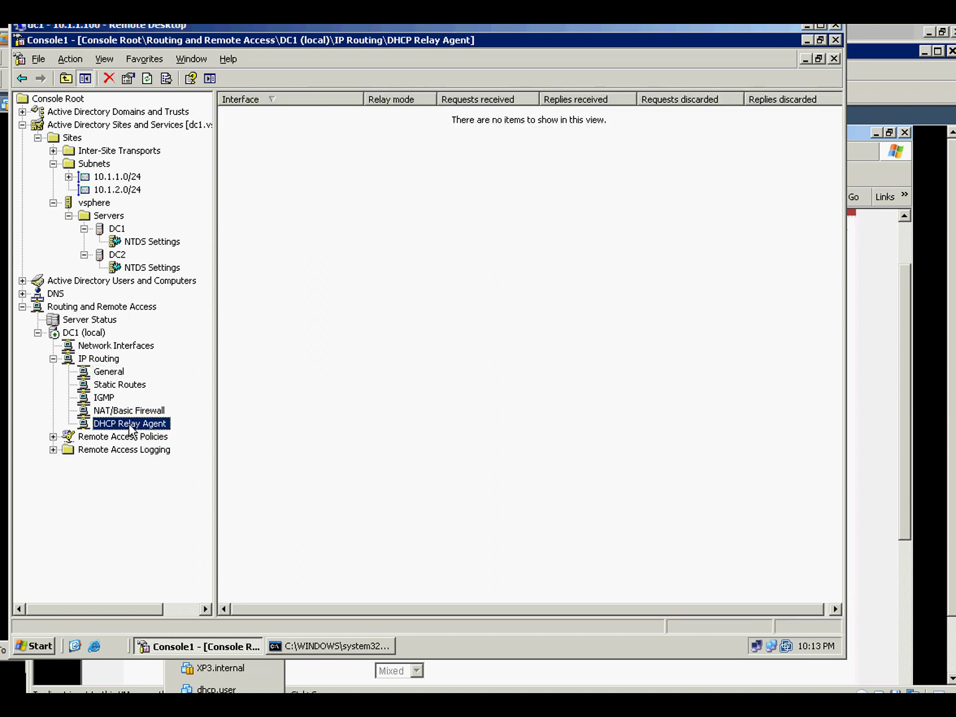
{"action": "right_click", "coordinate": [130, 428]}
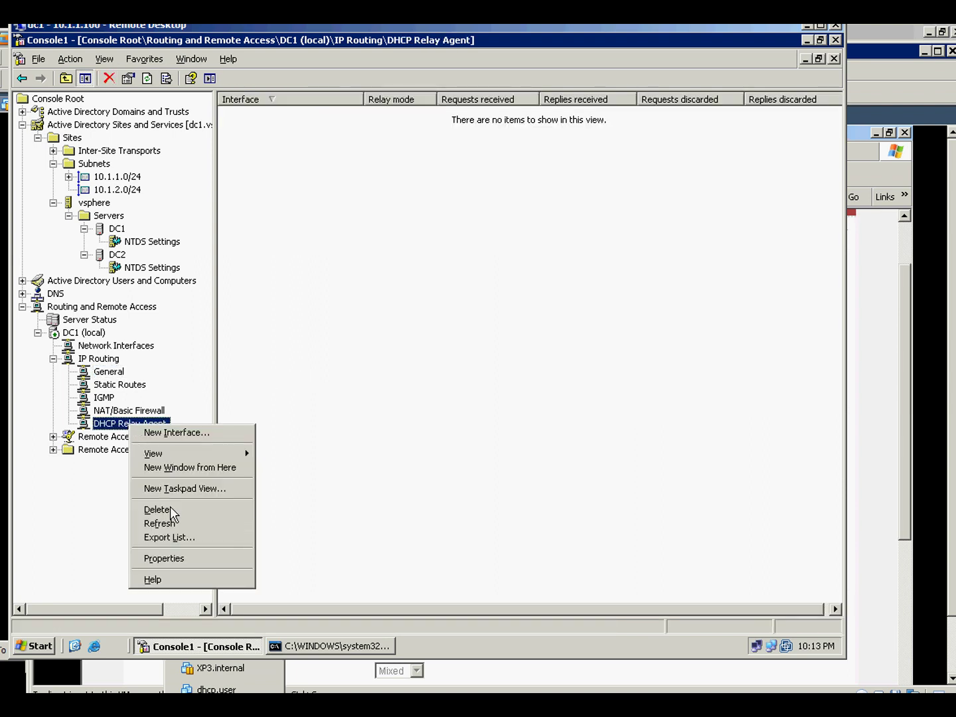
{"action": "left_click", "coordinate": [190, 563]}
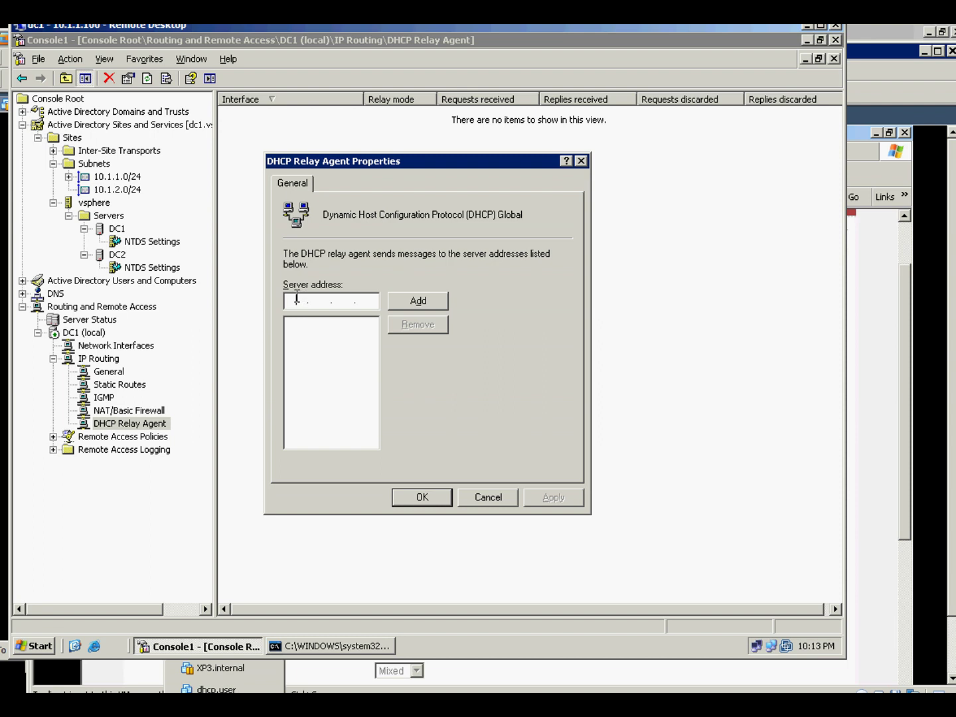
{"action": "type", "text": "10.1.1.101"}
{"action": "left_click", "coordinate": [410, 298]}
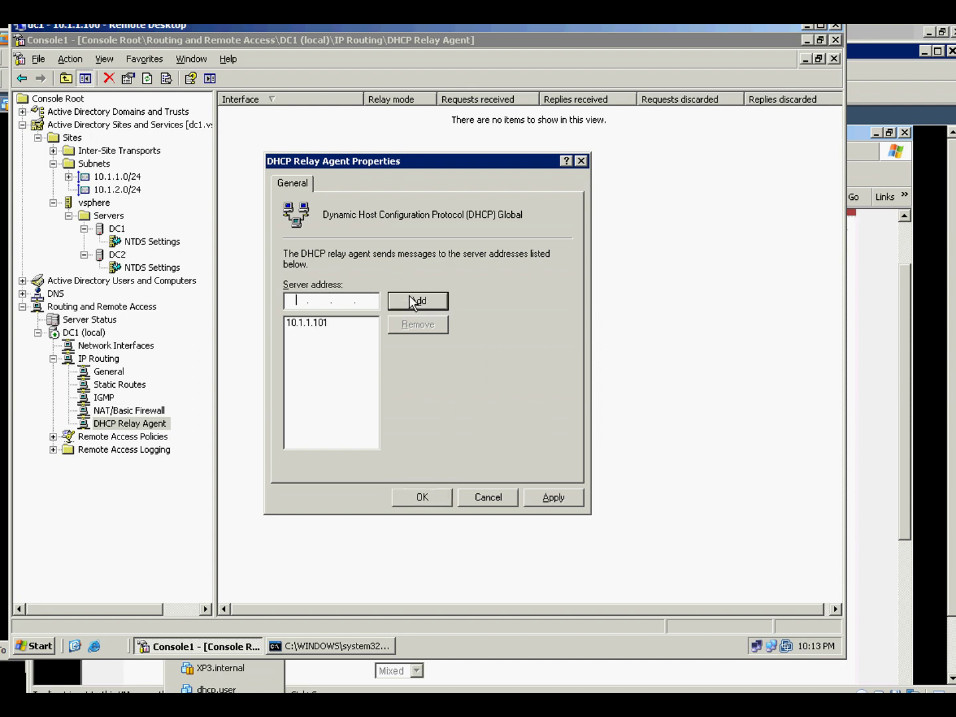
{"action": "left_click", "coordinate": [553, 498]}
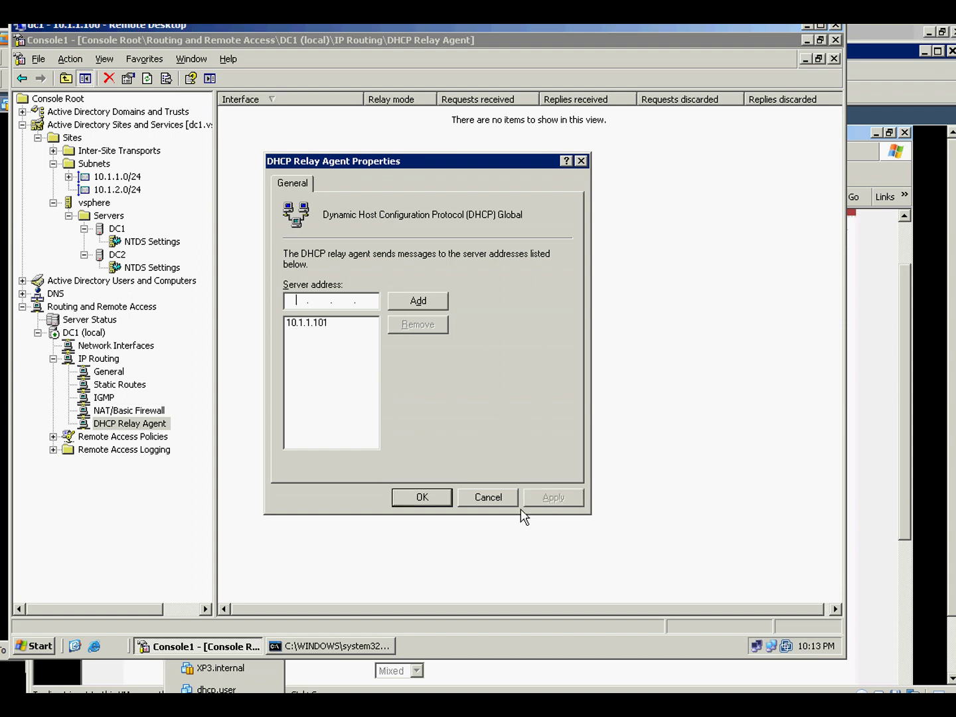
{"action": "left_click", "coordinate": [433, 498]}
Add Local Area Connection as the DHCP relay interface after checking its IP details
{"action": "right_click", "coordinate": [241, 202]}
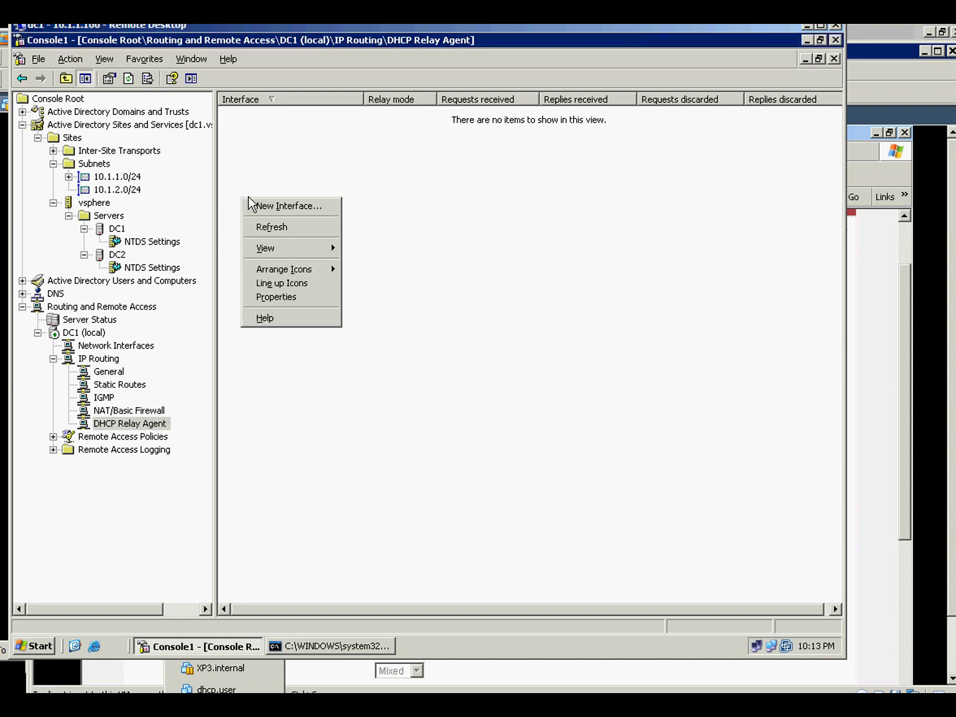
{"action": "left_click", "coordinate": [262, 206]}
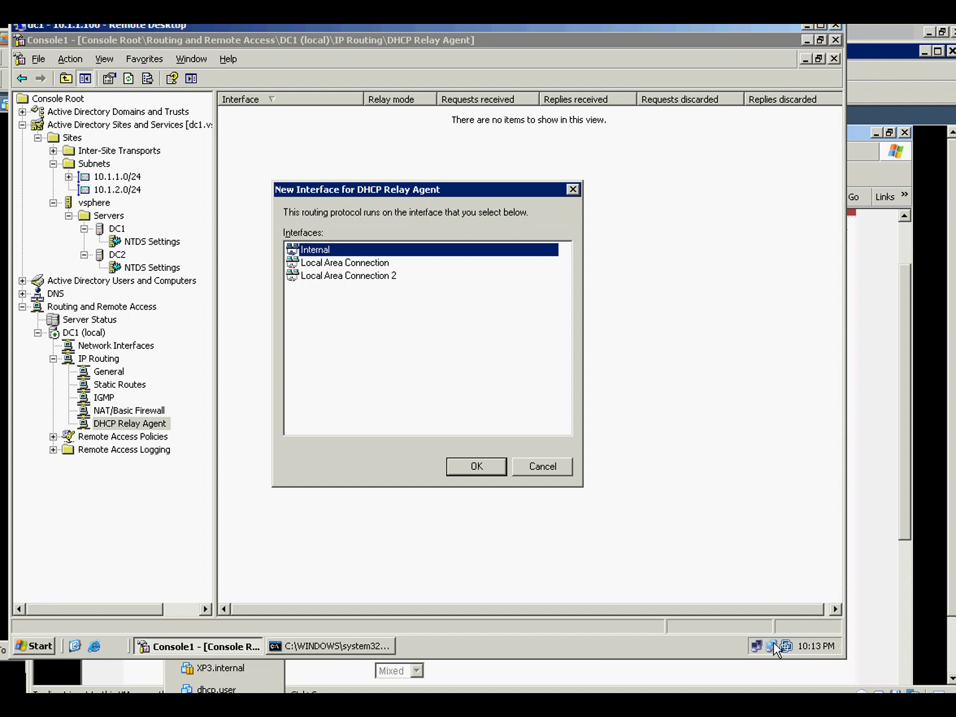
{"action": "mouse_move", "coordinate": [769, 642]}
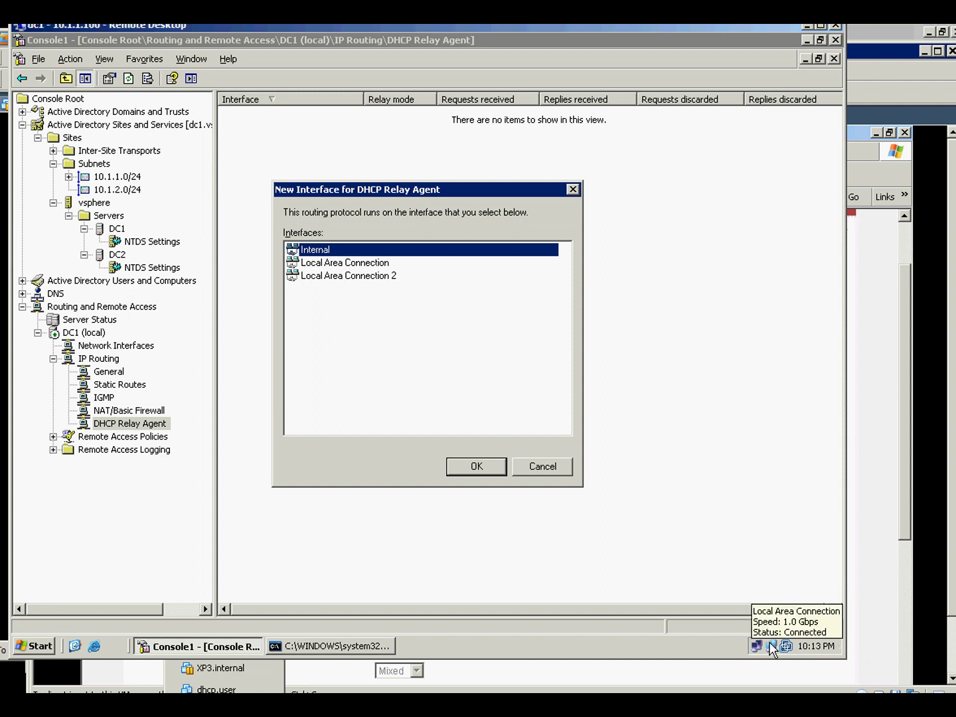
{"action": "double_click", "coordinate": [770, 645]}
{"action": "left_click", "coordinate": [347, 197]}
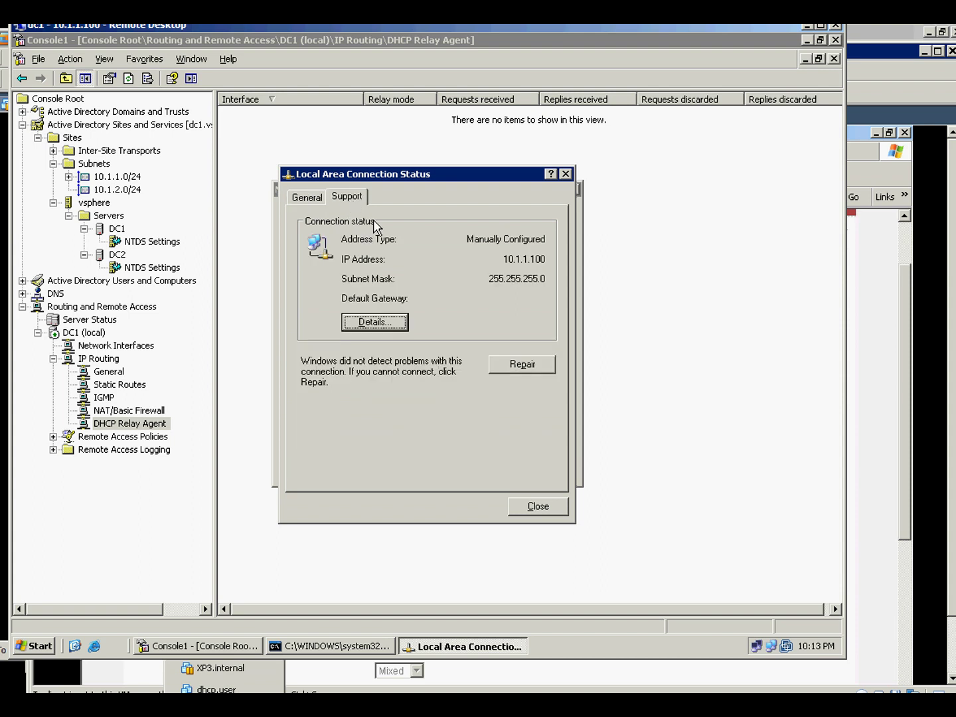
{"action": "left_click", "coordinate": [521, 507]}
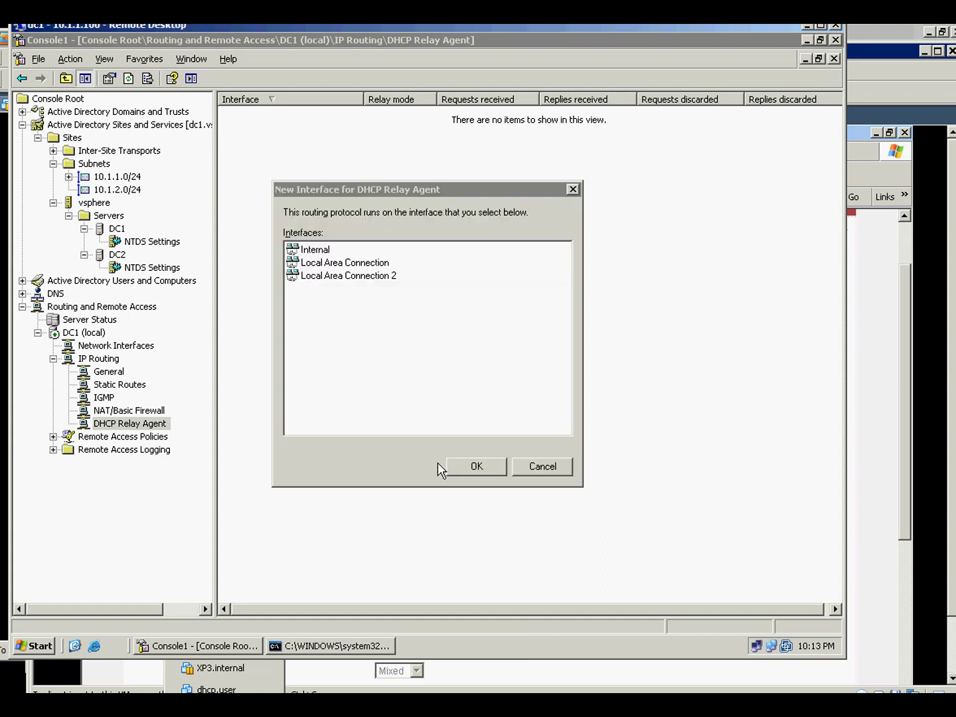
{"action": "left_click", "coordinate": [355, 264]}
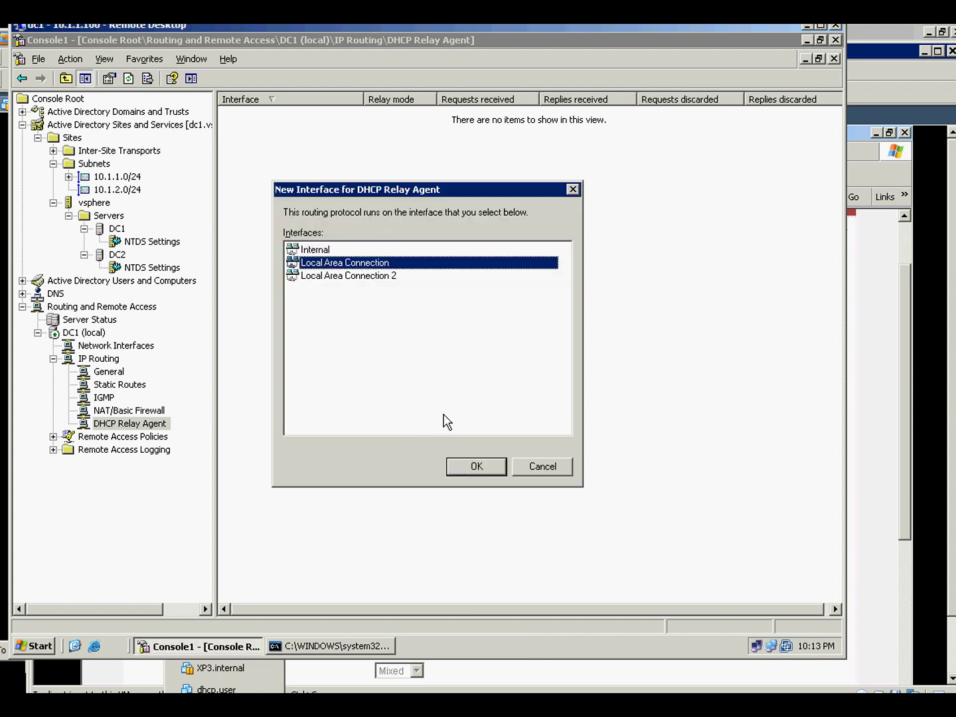
{"action": "left_click", "coordinate": [477, 466]}
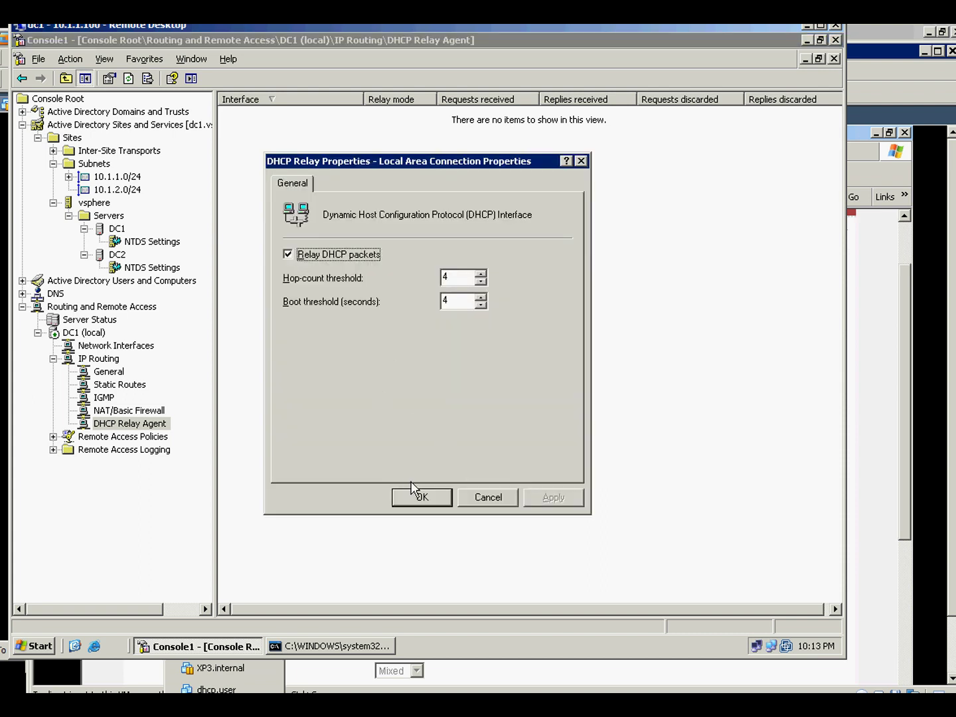
{"action": "left_click", "coordinate": [415, 495]}
{"action": "key", "text": "alt+Tab"}
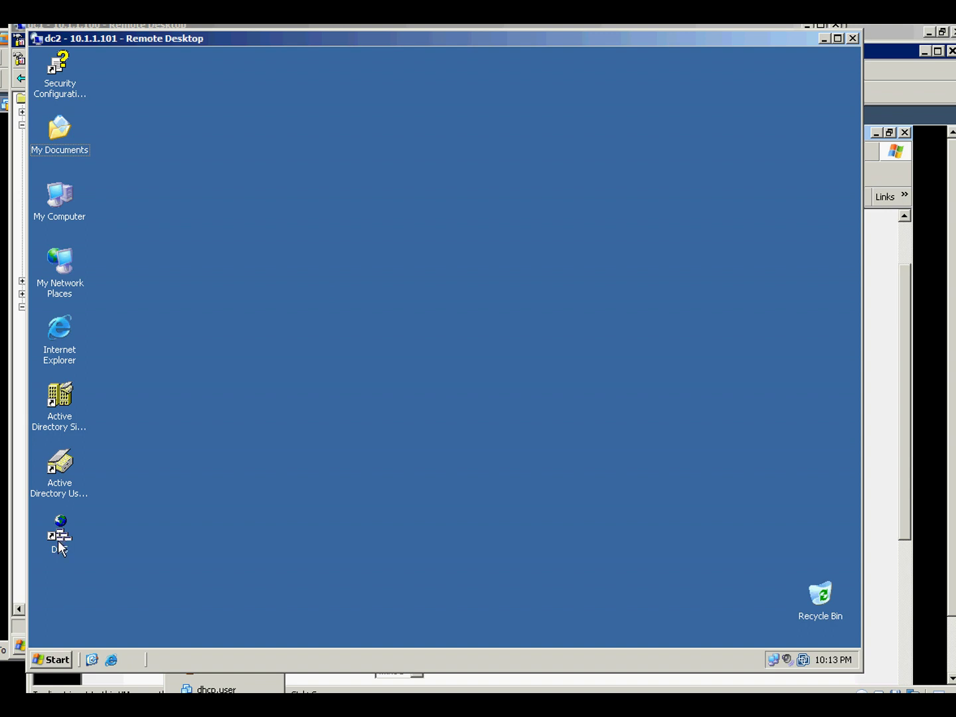
Expand DHCP, server dc2.vsphere.com and Scope [10.1.1.0] in the dc2 console
{"action": "left_click", "coordinate": [61, 659]}
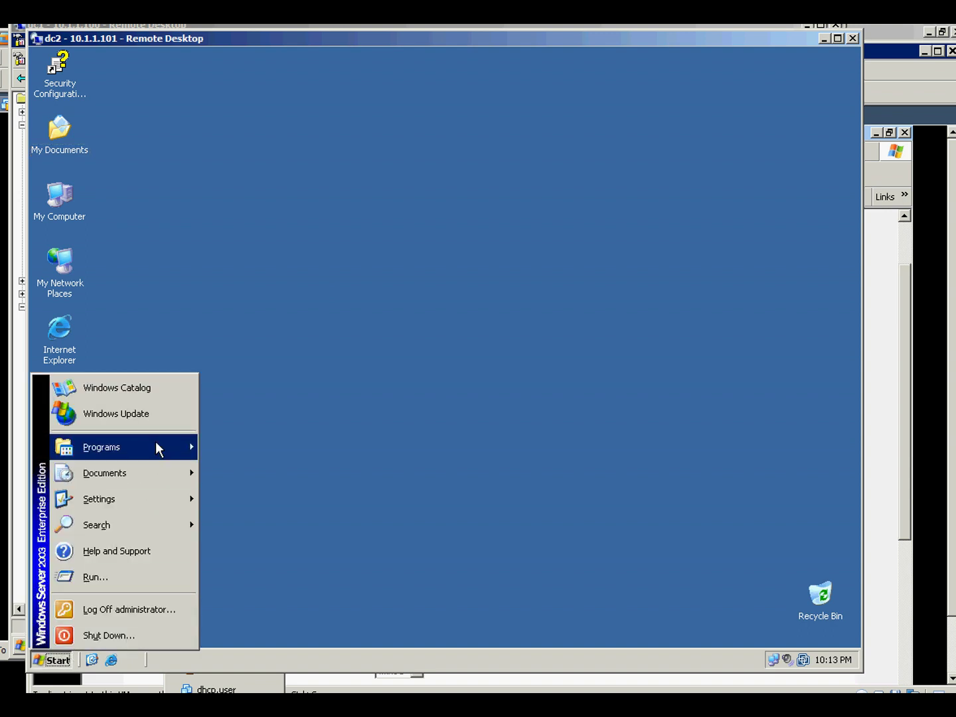
{"action": "mouse_move", "coordinate": [155, 442]}
{"action": "left_click", "coordinate": [327, 289]}
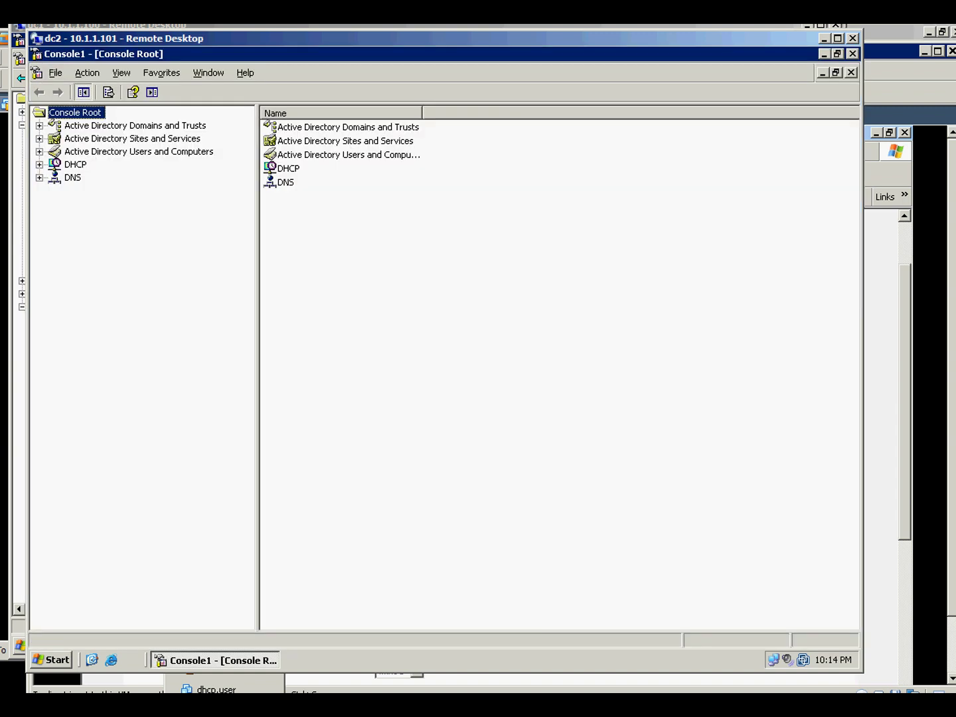
{"action": "left_click", "coordinate": [38, 176]}
{"action": "left_click", "coordinate": [39, 164]}
{"action": "left_click", "coordinate": [54, 176]}
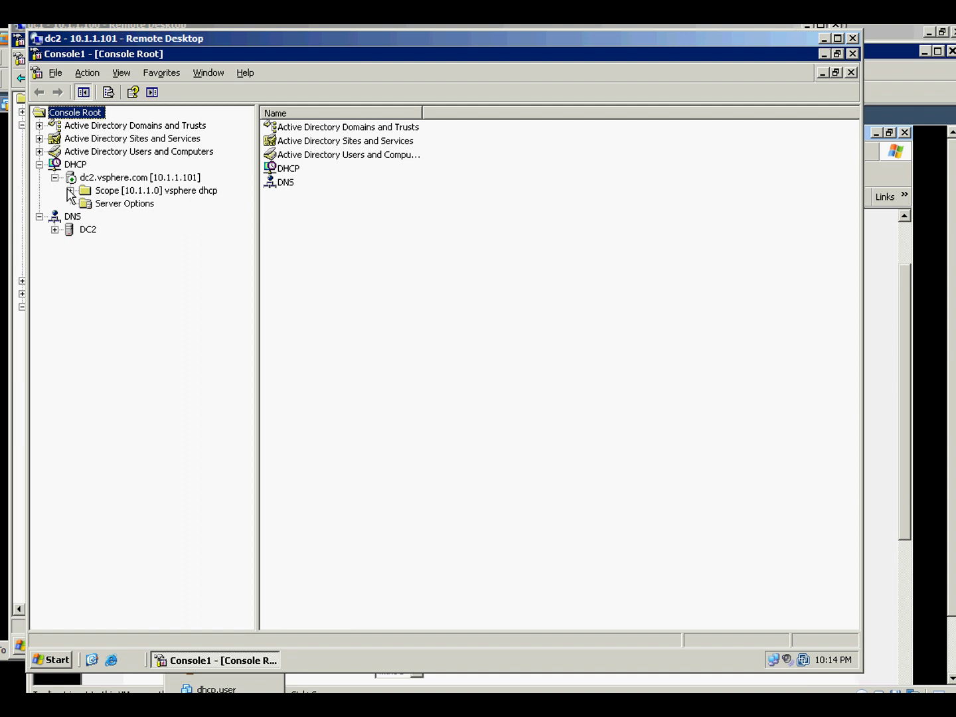
{"action": "left_click", "coordinate": [69, 190]}
Check the server's Advanced tab DNS dynamic update credentials, cancelling without changes
{"action": "right_click", "coordinate": [93, 178]}
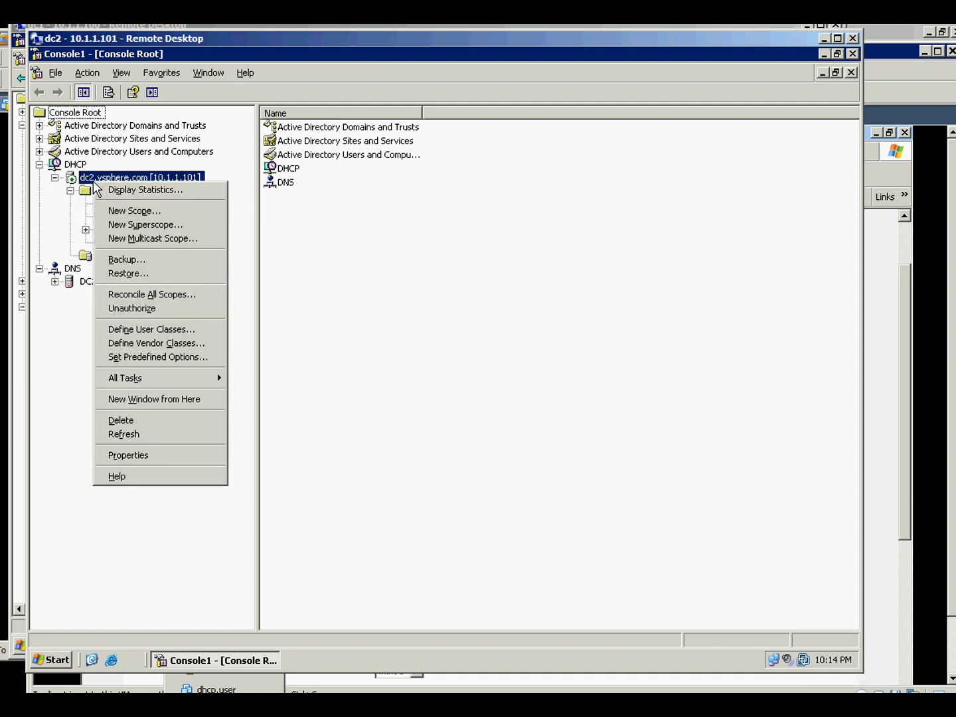
{"action": "left_click", "coordinate": [166, 457]}
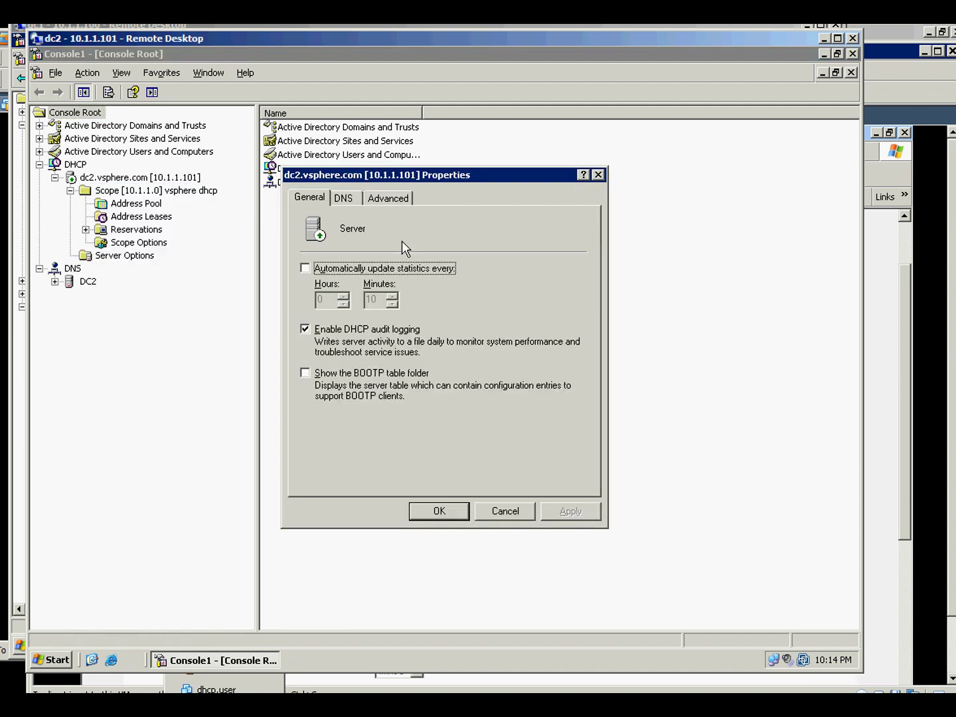
{"action": "left_click", "coordinate": [397, 202]}
{"action": "left_click", "coordinate": [538, 398]}
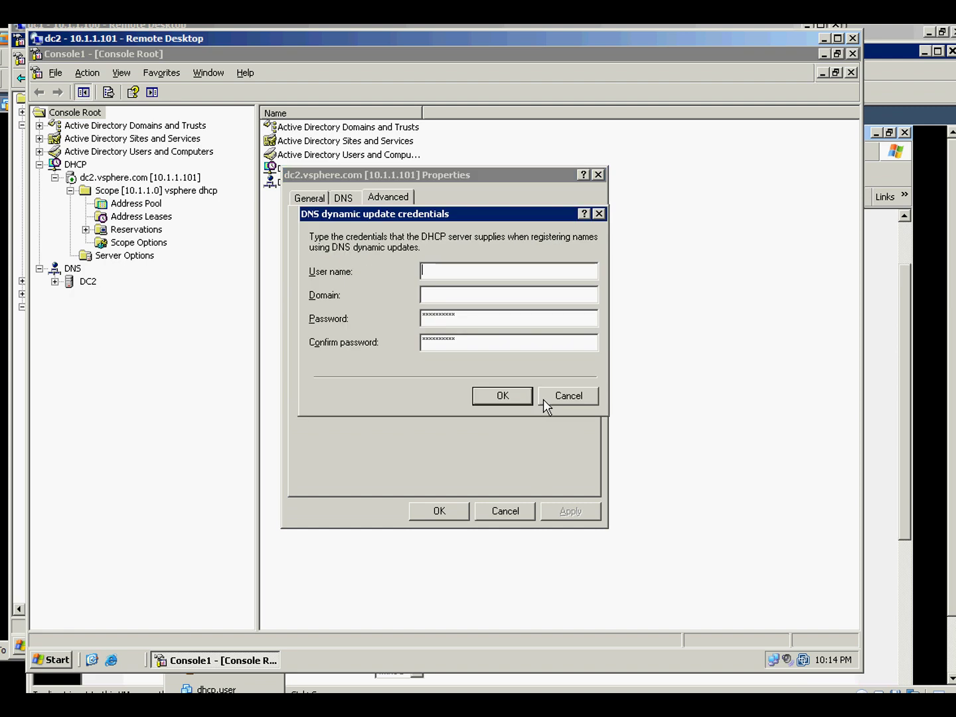
{"action": "left_click", "coordinate": [543, 398]}
{"action": "key", "text": "Escape"}
{"action": "right_click", "coordinate": [135, 178]}
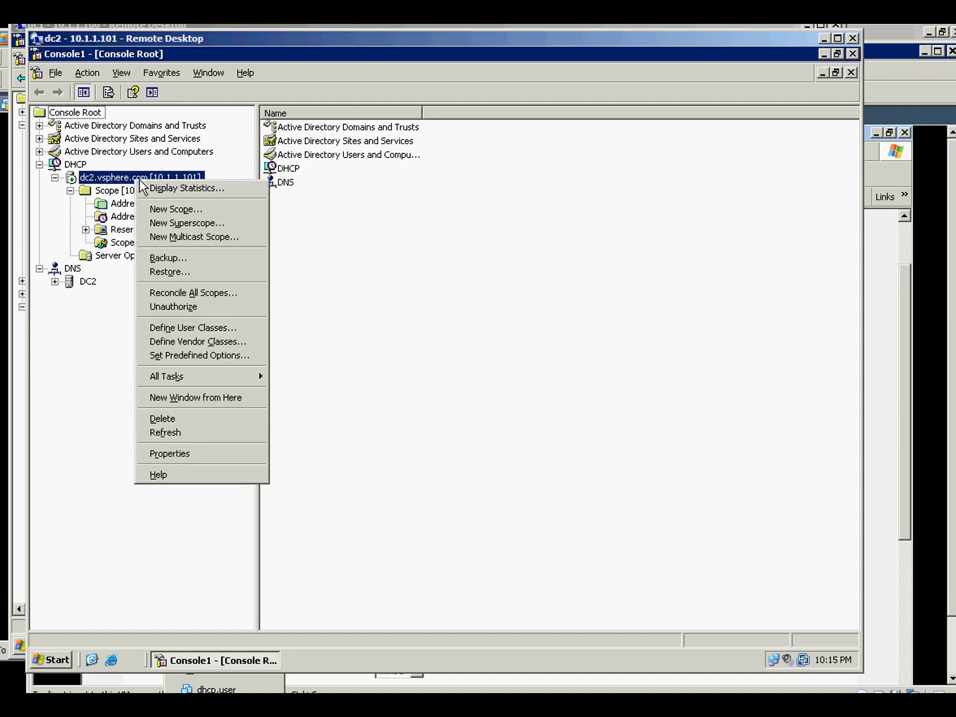
{"action": "left_click", "coordinate": [174, 455]}
{"action": "left_click", "coordinate": [386, 197]}
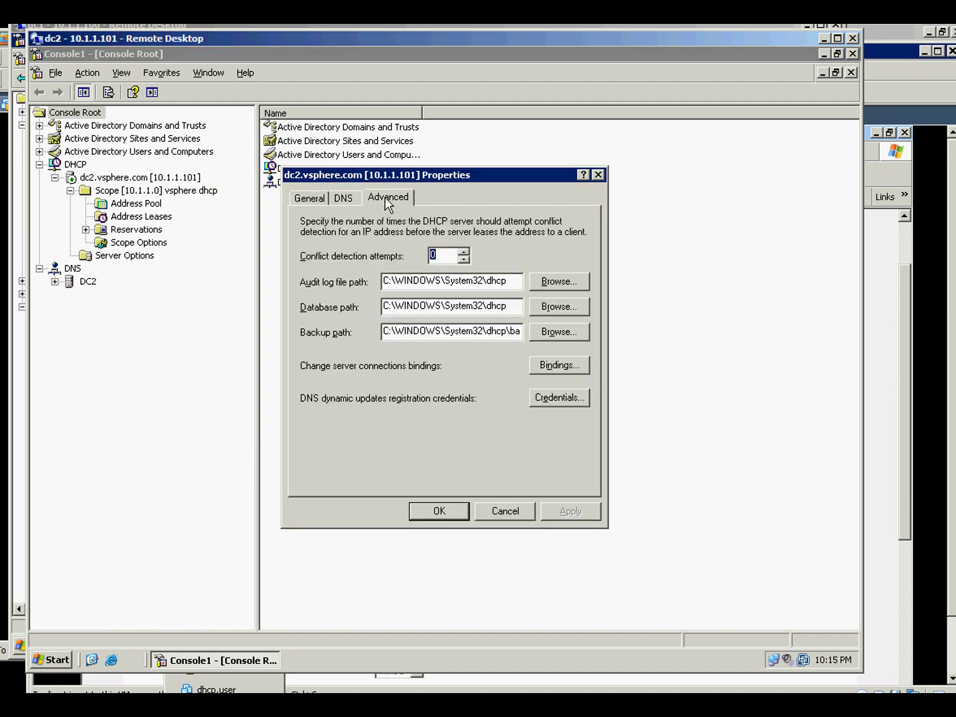
{"action": "left_click", "coordinate": [572, 399]}
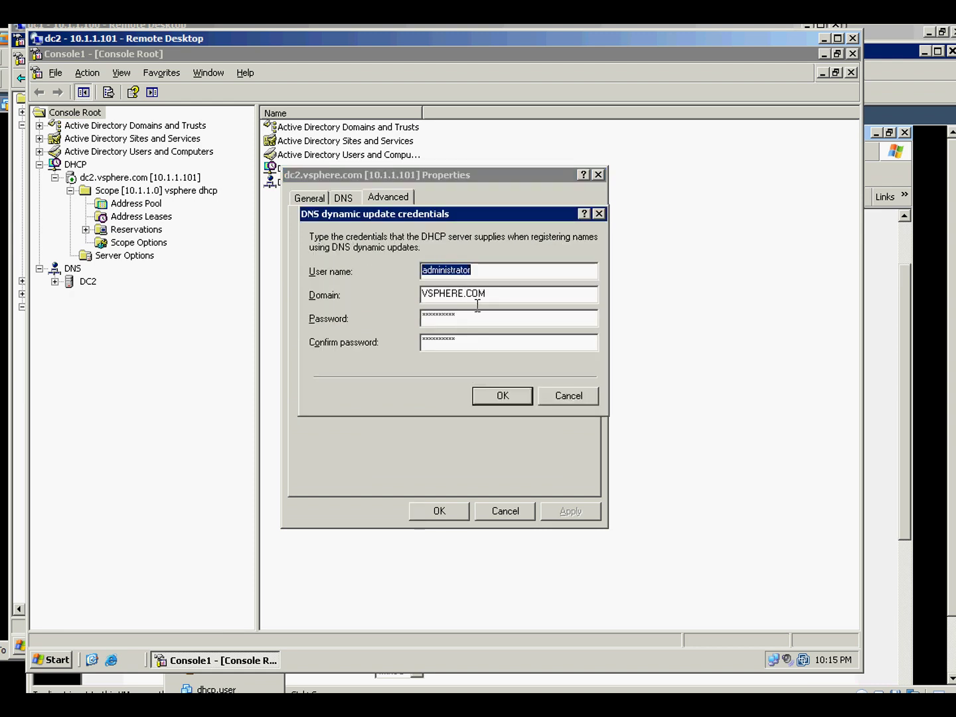
{"action": "left_click", "coordinate": [561, 396]}
{"action": "left_click", "coordinate": [505, 511]}
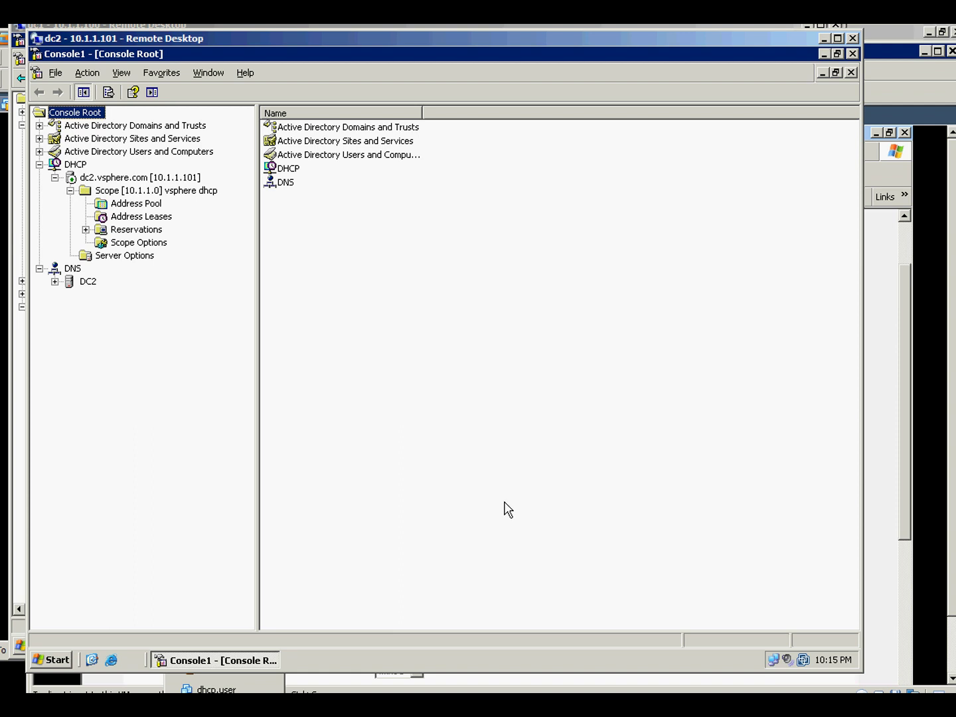
{"action": "right_click", "coordinate": [105, 177]}
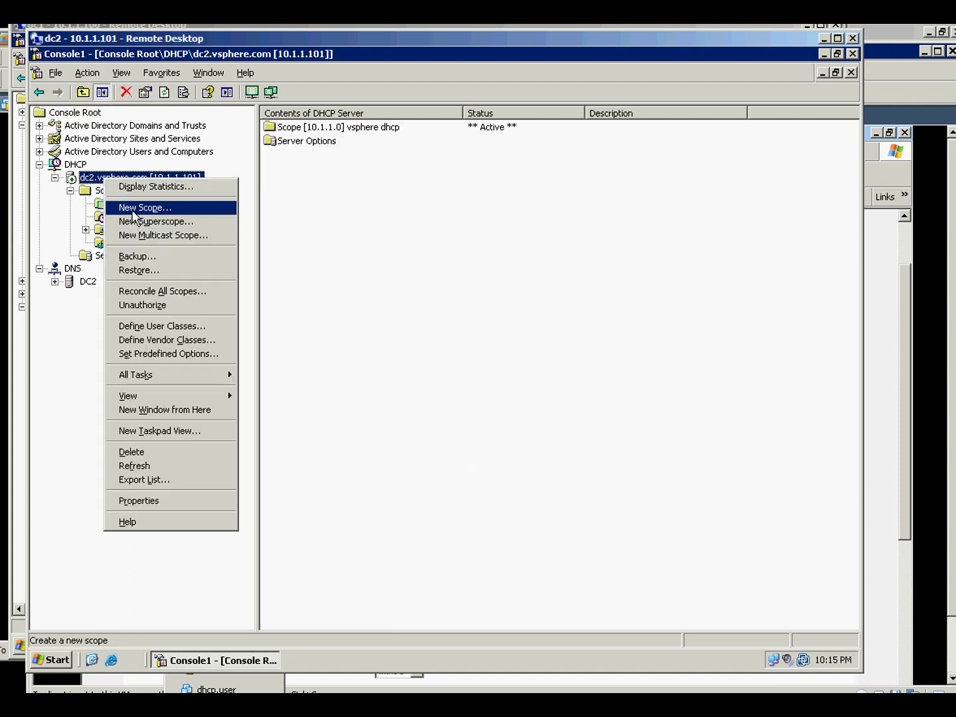
Start a new scope named 'dhcp user'
{"action": "left_click", "coordinate": [132, 210]}
{"action": "left_click", "coordinate": [536, 482]}
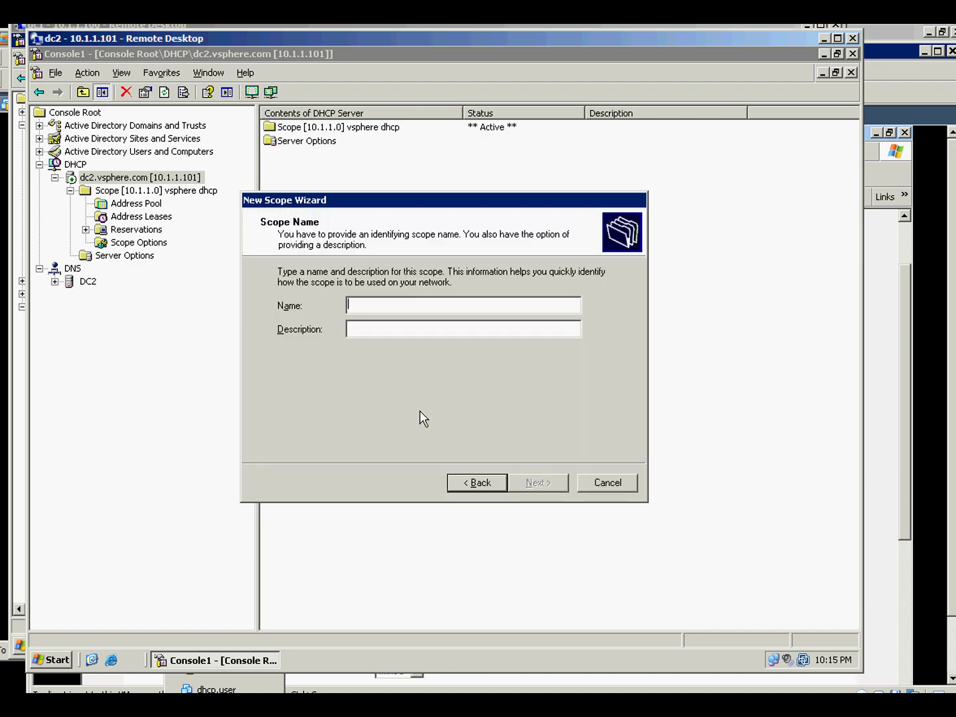
{"action": "type", "text": "dhcp user"}
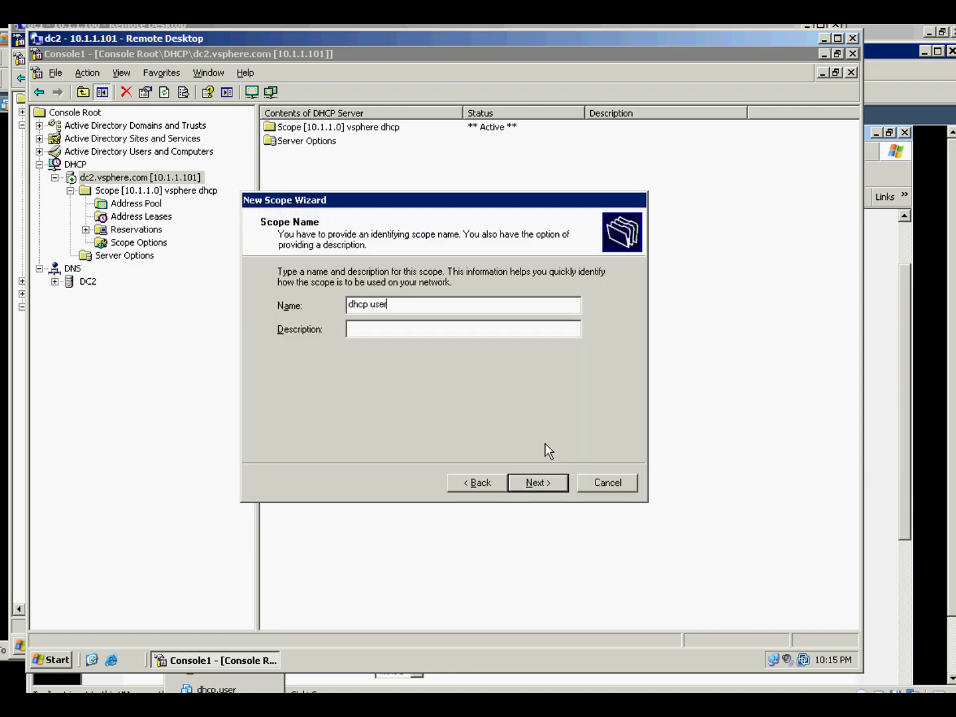
{"action": "left_click", "coordinate": [543, 482]}
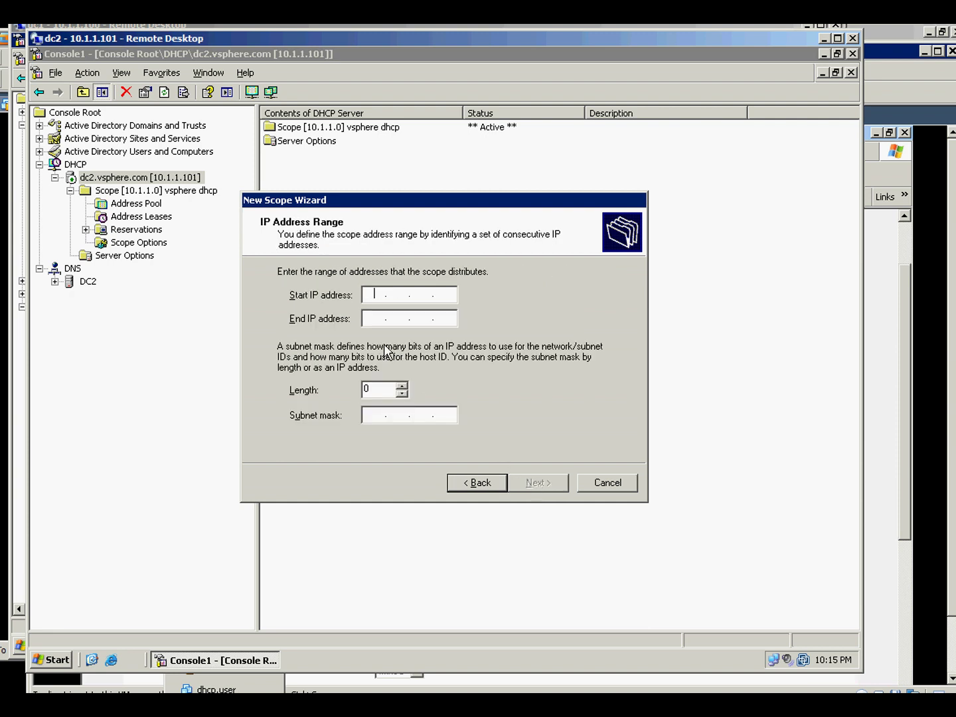
Give the scope range 10.1.2.100–10.1.2.250, length 24, no exclusions, default lease
{"action": "type", "text": "10.1.2.100"}
{"action": "key", "text": "Tab"}
{"action": "type", "text": "10."}
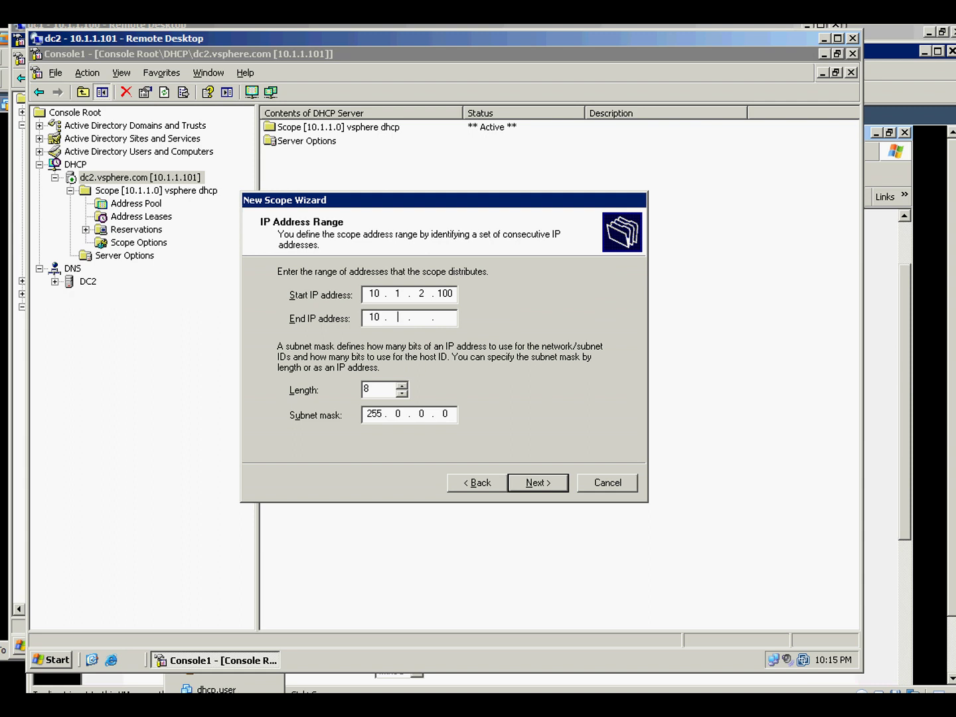
{"action": "type", "text": "1.2.250"}
{"action": "left_click", "coordinate": [384, 389]}
{"action": "key", "text": "BackSpace"}
{"action": "type", "text": "24"}
{"action": "left_click", "coordinate": [537, 484]}
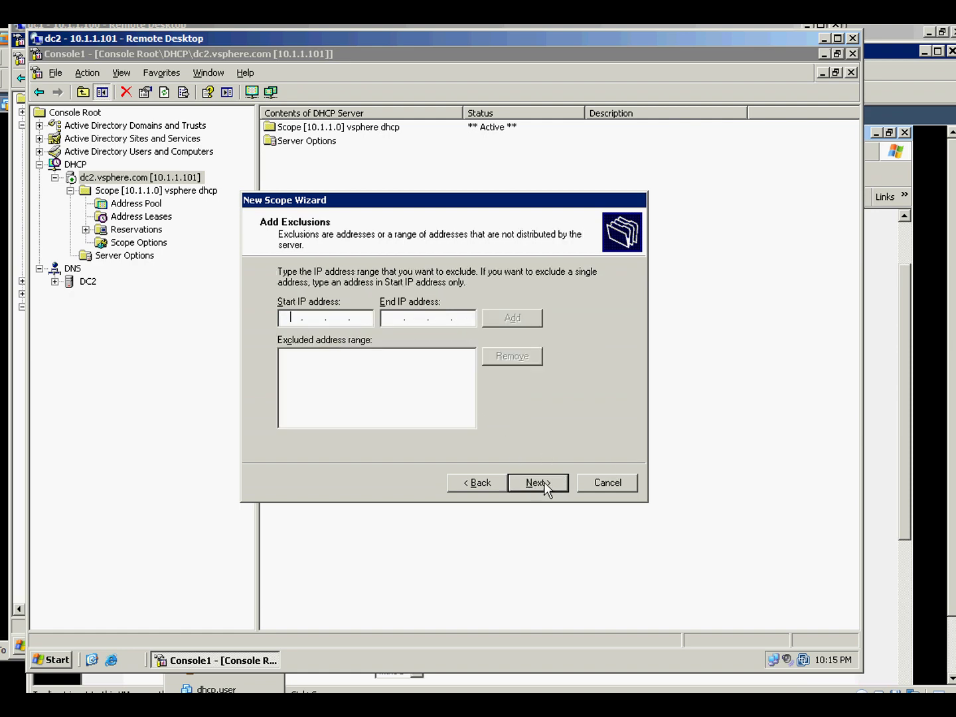
{"action": "left_click", "coordinate": [544, 482]}
{"action": "left_click", "coordinate": [533, 476]}
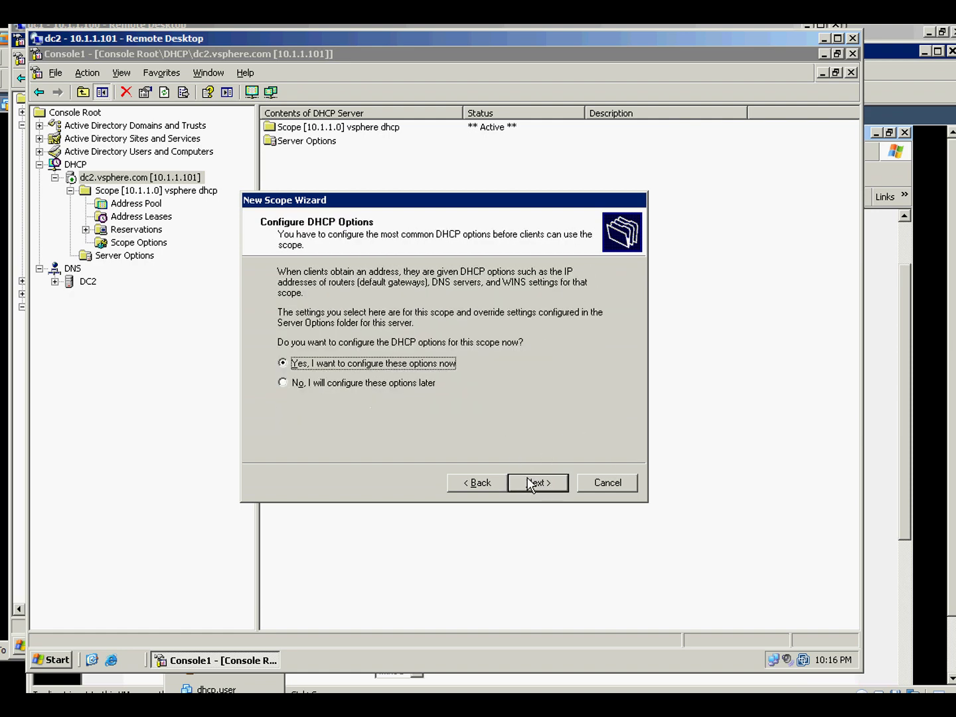
Add 10.1.2.1 as the scope's default gateway (router)
{"action": "left_click", "coordinate": [532, 483]}
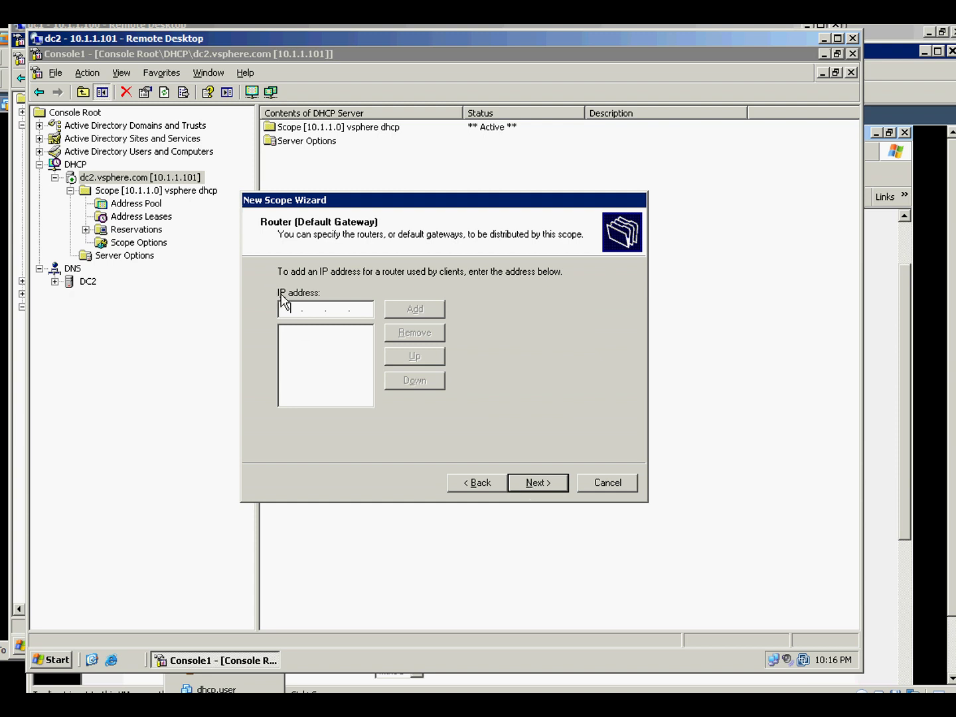
{"action": "type", "text": "10.1.2.1"}
{"action": "left_click", "coordinate": [414, 309]}
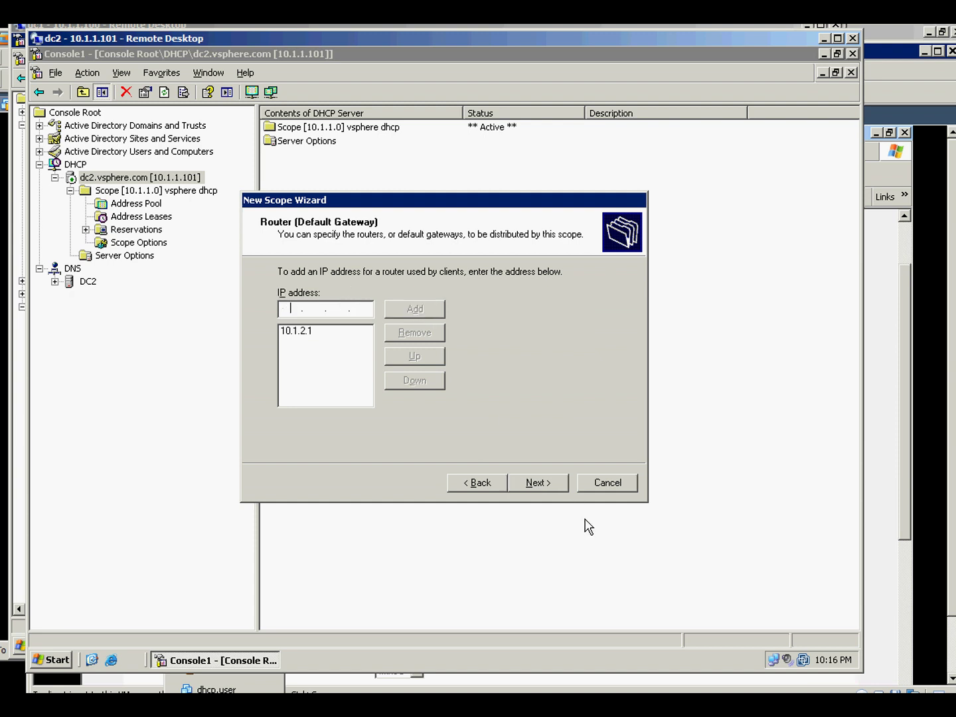
Set parent domain vsphere.com and add dc1 (10.1.1.100) and dc2 (10.1.1.101) as DNS servers
{"action": "left_click", "coordinate": [539, 485]}
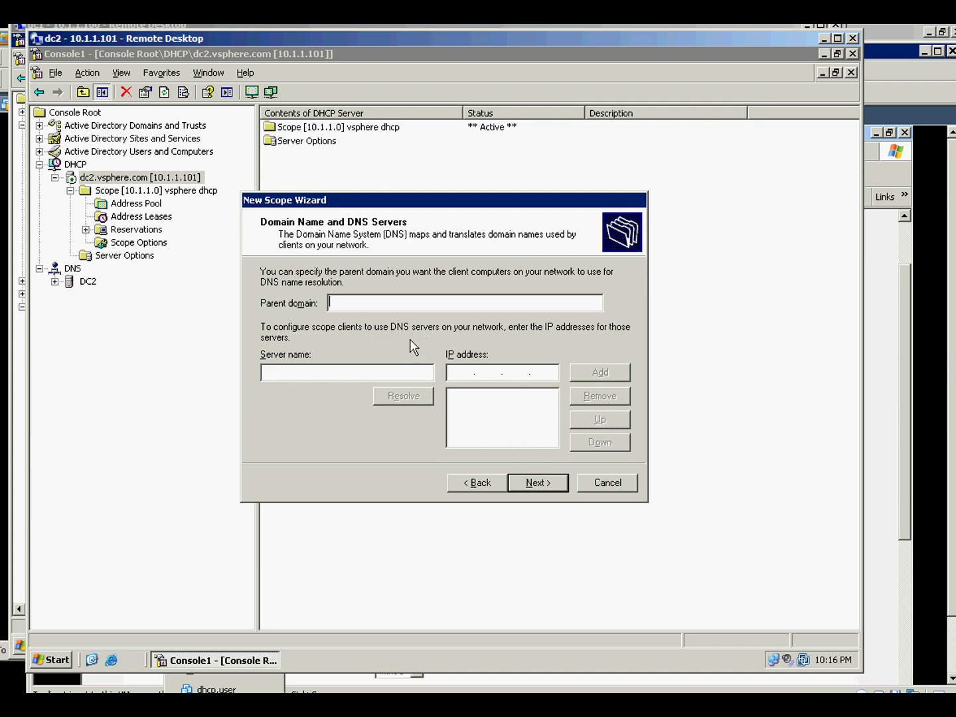
{"action": "type", "text": "vsphere.com"}
{"action": "left_click", "coordinate": [374, 371]}
{"action": "type", "text": "dc1"}
{"action": "left_click", "coordinate": [420, 397]}
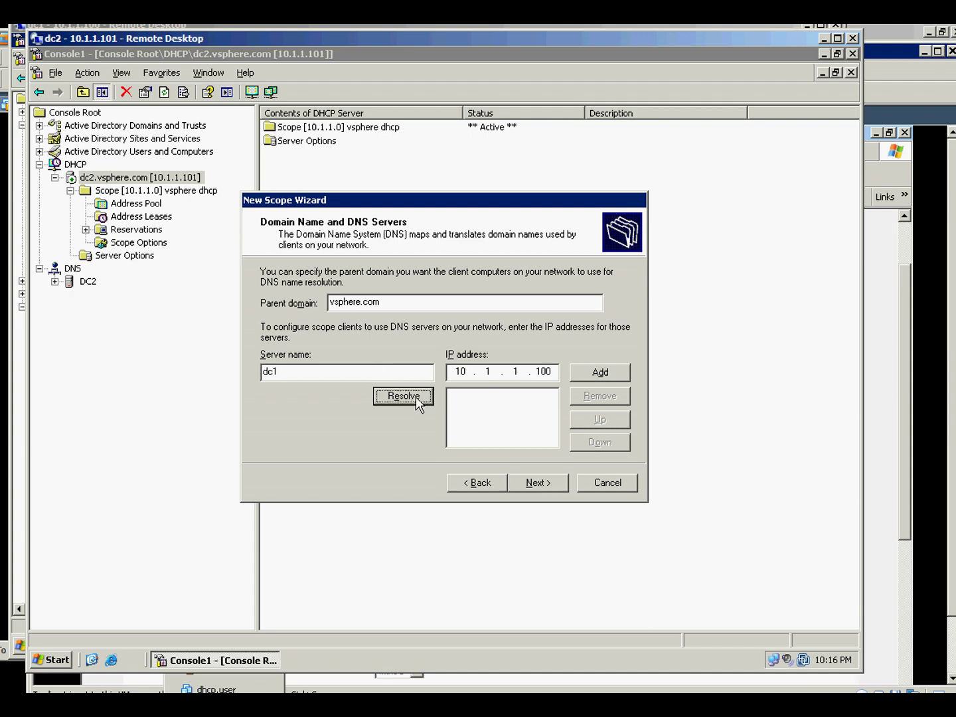
{"action": "left_click", "coordinate": [575, 375]}
{"action": "double_click", "coordinate": [294, 372]}
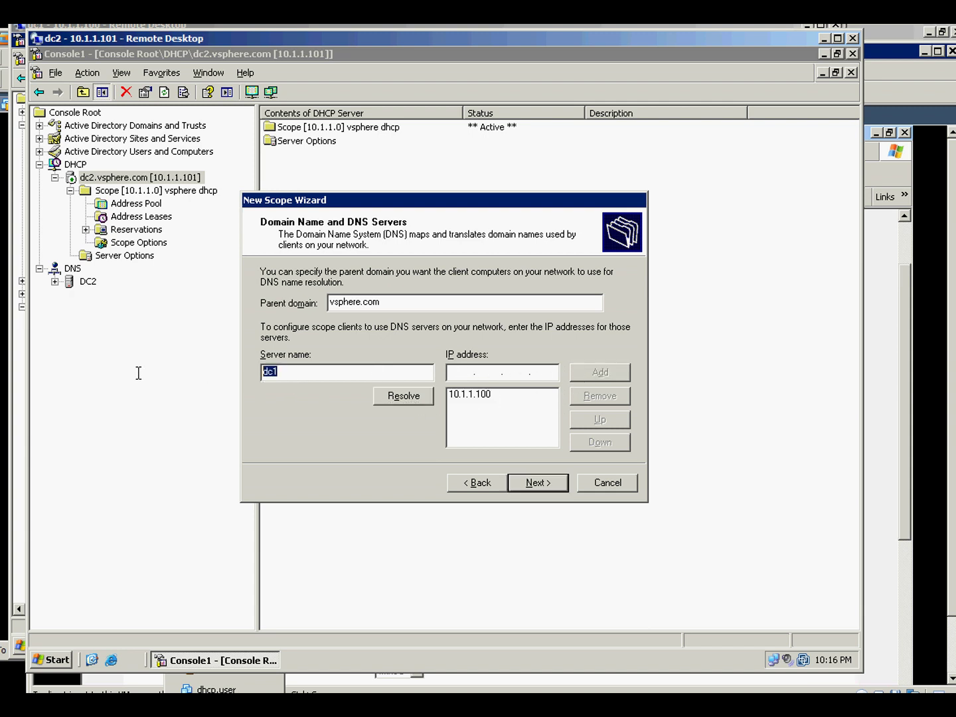
{"action": "type", "text": "dc2"}
{"action": "left_click", "coordinate": [411, 397]}
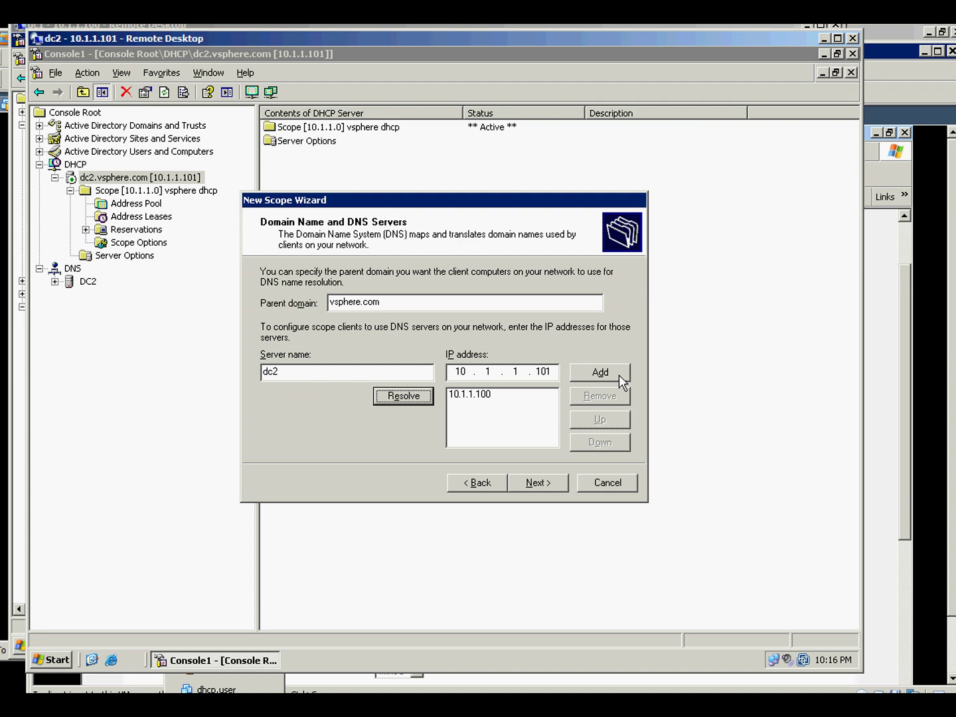
{"action": "left_click", "coordinate": [618, 373]}
Skip WINS, activate the scope, finish the wizard, and expand scope 10.1.2.0 dhcp user
{"action": "left_click", "coordinate": [541, 491]}
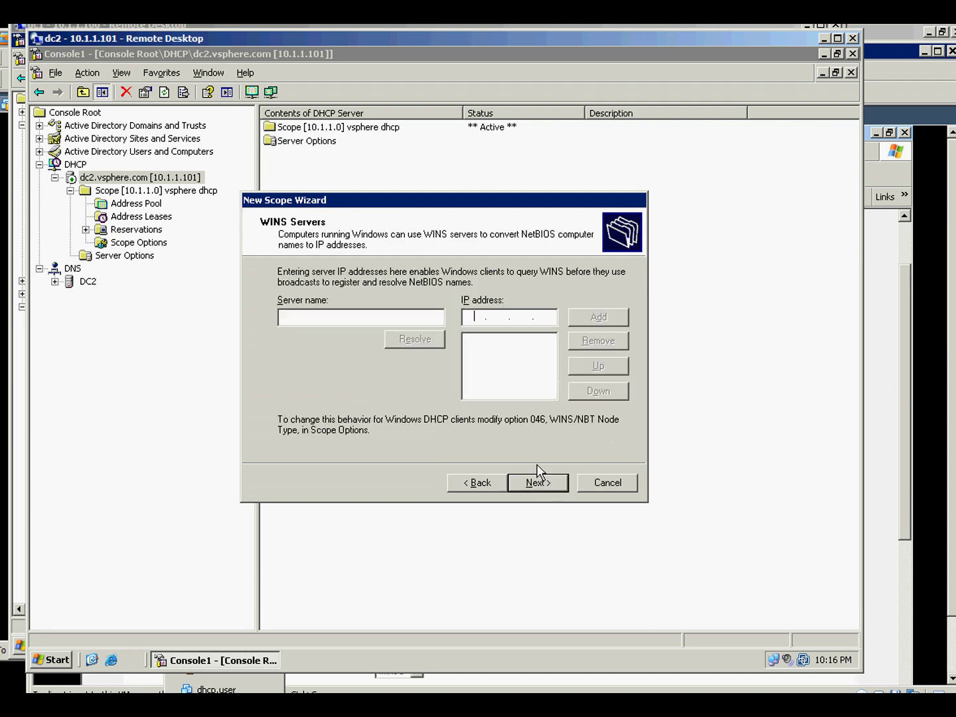
{"action": "left_click", "coordinate": [539, 485]}
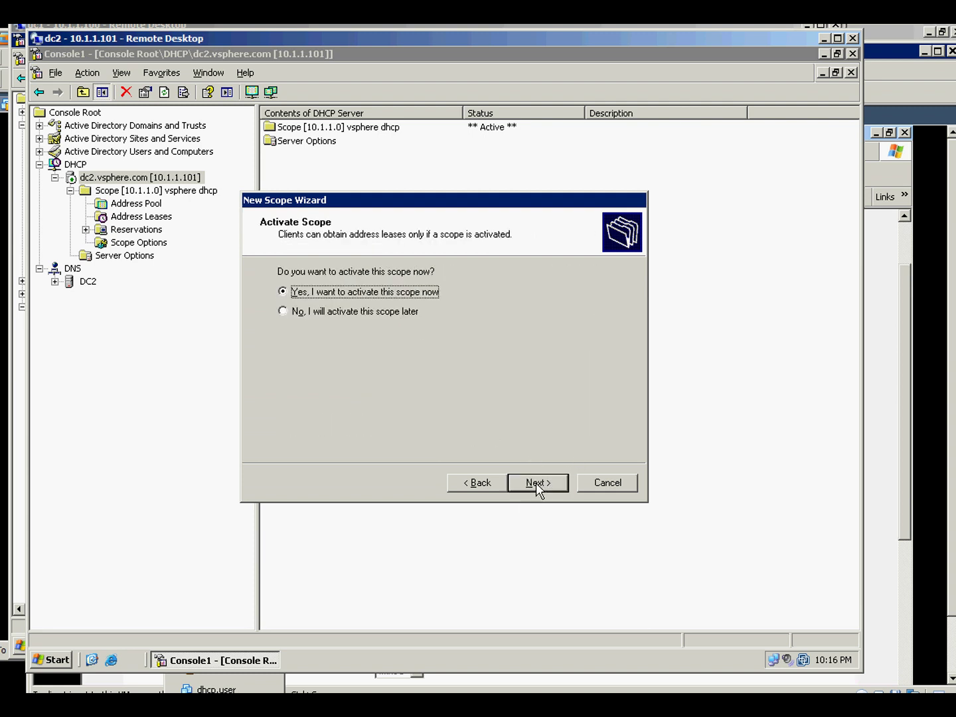
{"action": "left_click", "coordinate": [533, 485]}
{"action": "left_click", "coordinate": [533, 482]}
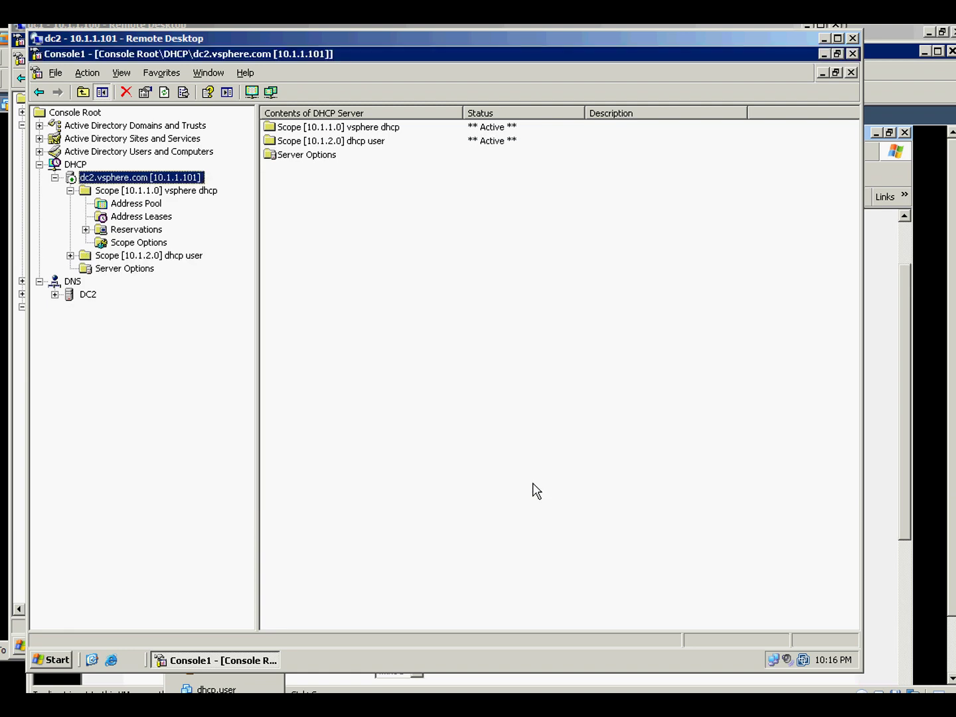
{"action": "double_click", "coordinate": [149, 255]}
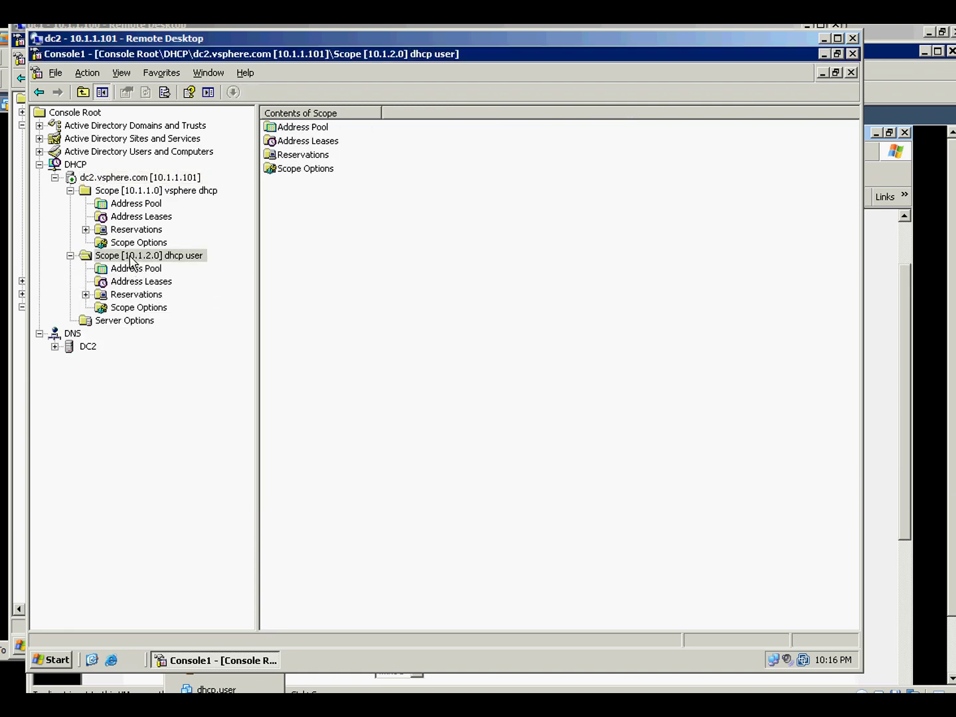
Create superscope 'subnet user' on dc2.vsphere.com containing scope [10.1.2.0] dhcp user
{"action": "left_click", "coordinate": [130, 259]}
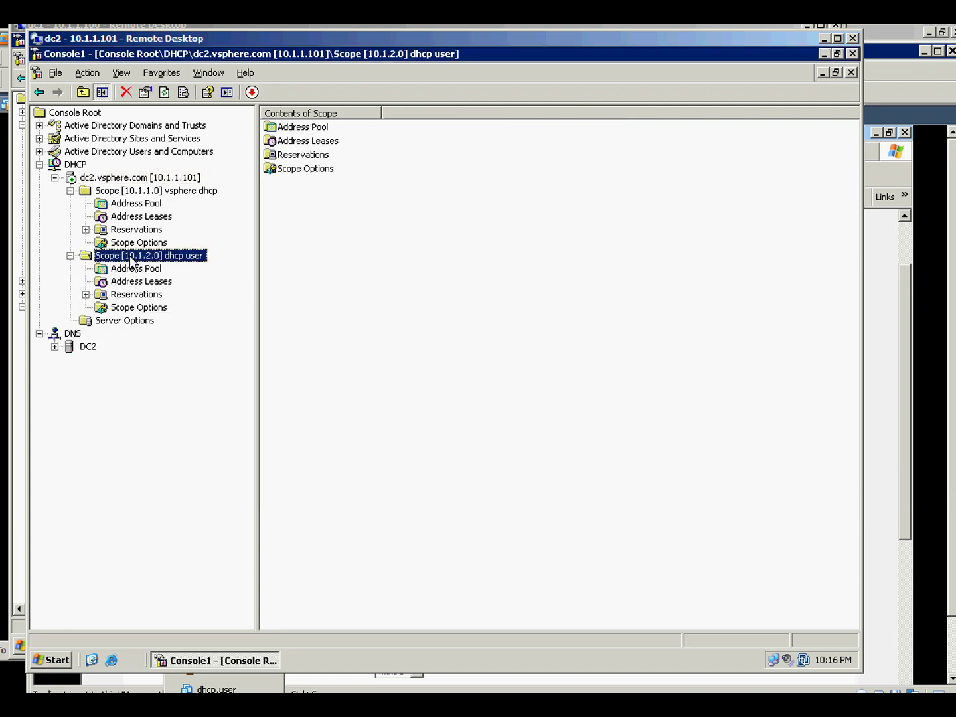
{"action": "right_click", "coordinate": [128, 184]}
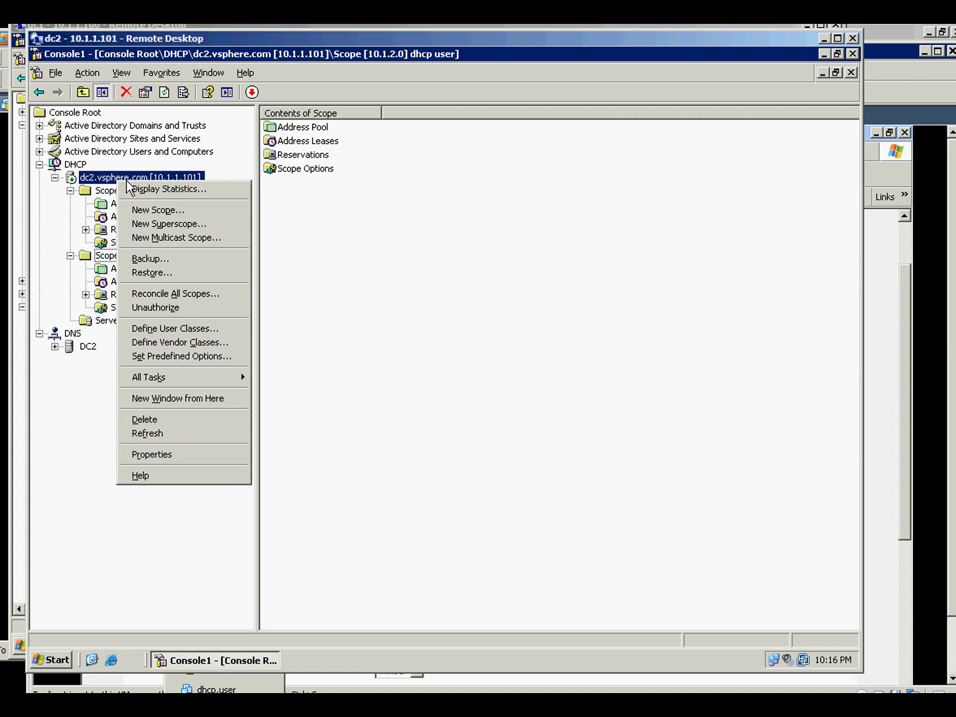
{"action": "left_click", "coordinate": [152, 225]}
{"action": "left_click", "coordinate": [529, 484]}
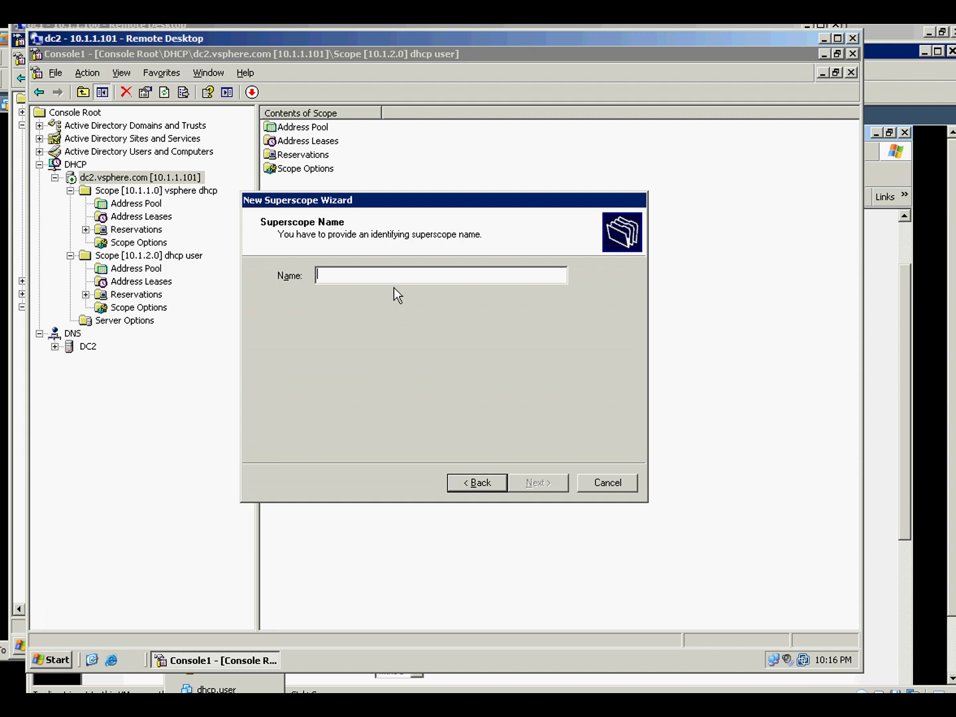
{"action": "type", "text": "subnet user"}
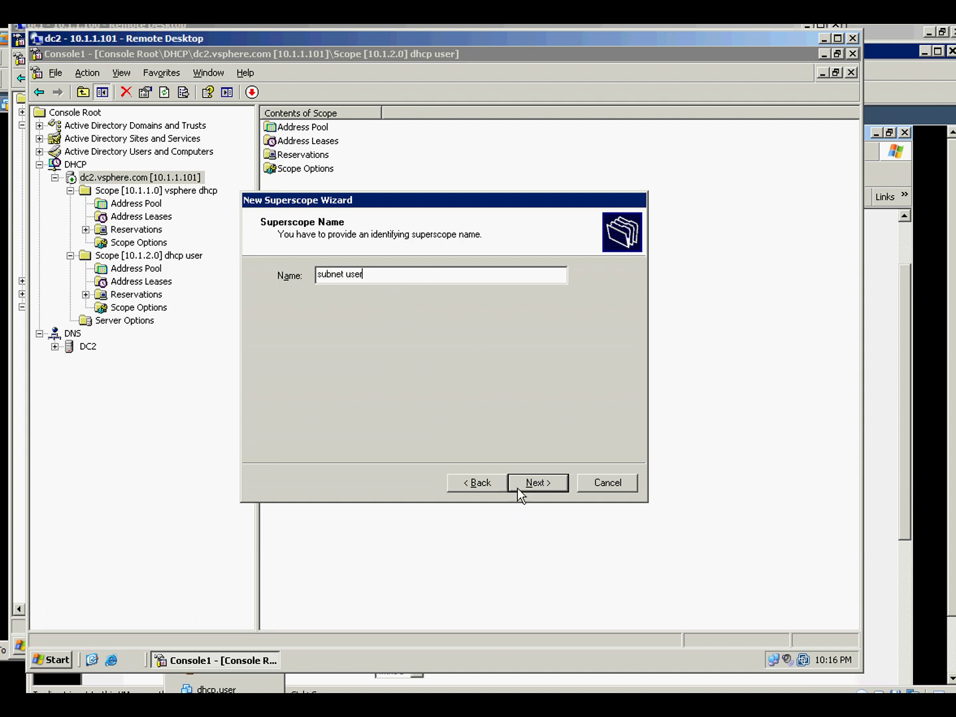
{"action": "left_click", "coordinate": [537, 483]}
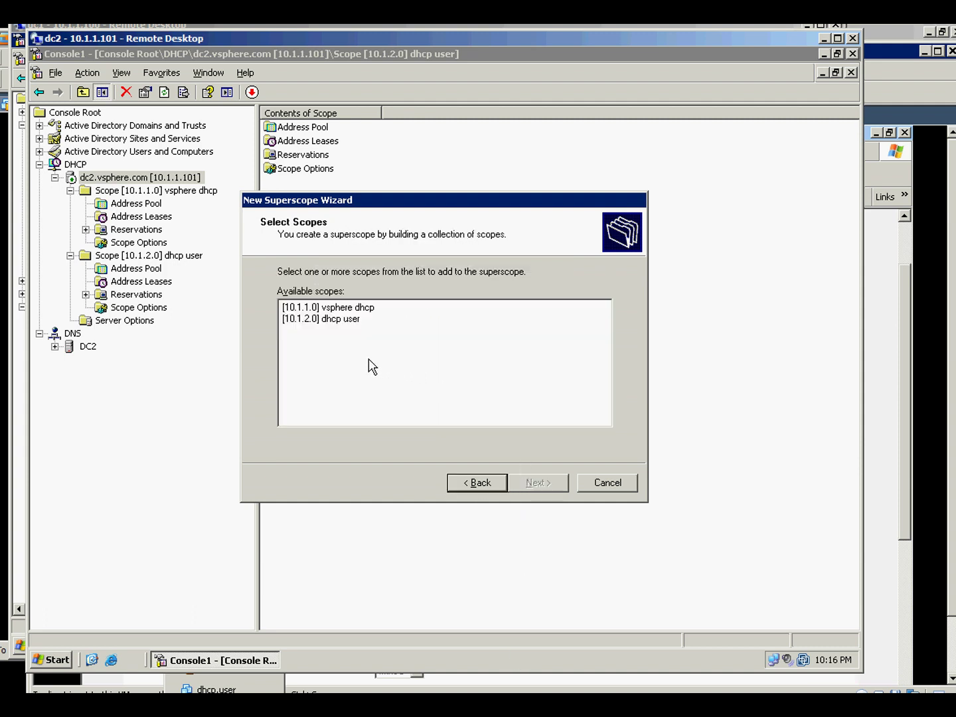
{"action": "left_click", "coordinate": [319, 322]}
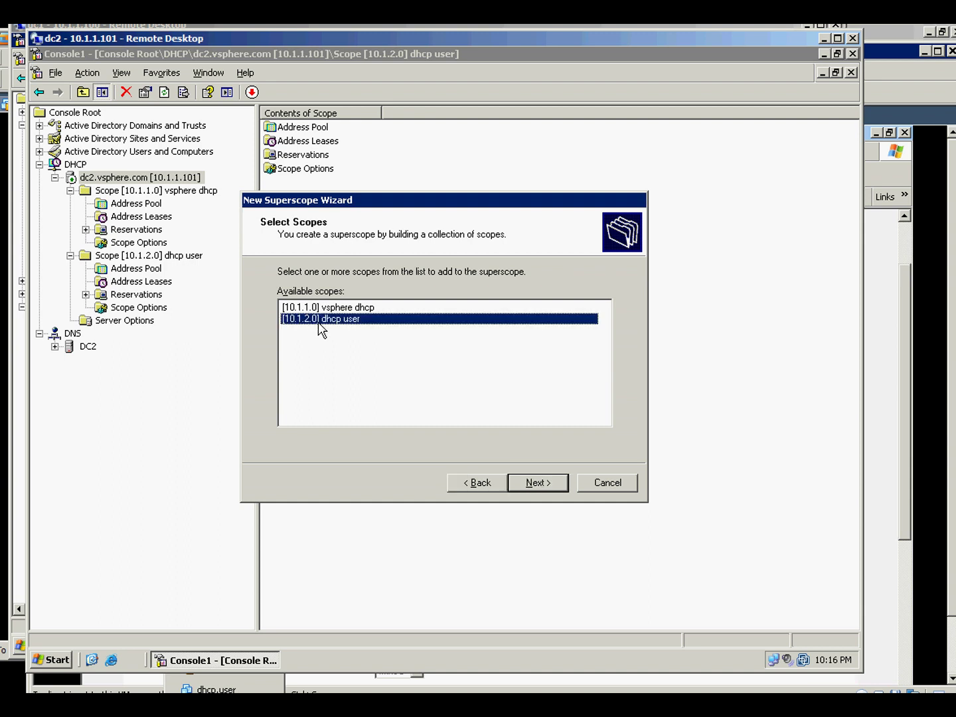
{"action": "left_click", "coordinate": [539, 482]}
{"action": "left_click", "coordinate": [529, 488]}
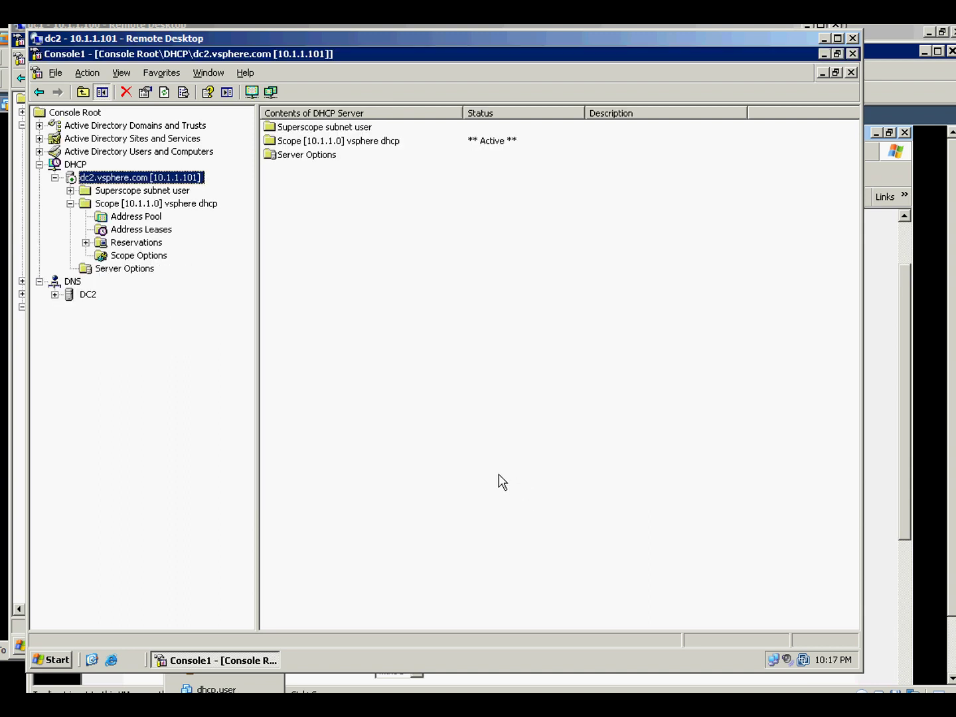
Expand the subnet user superscope and its 10.1.2.0 scope, then Alt+Tab out of dc2
{"action": "left_click", "coordinate": [69, 191]}
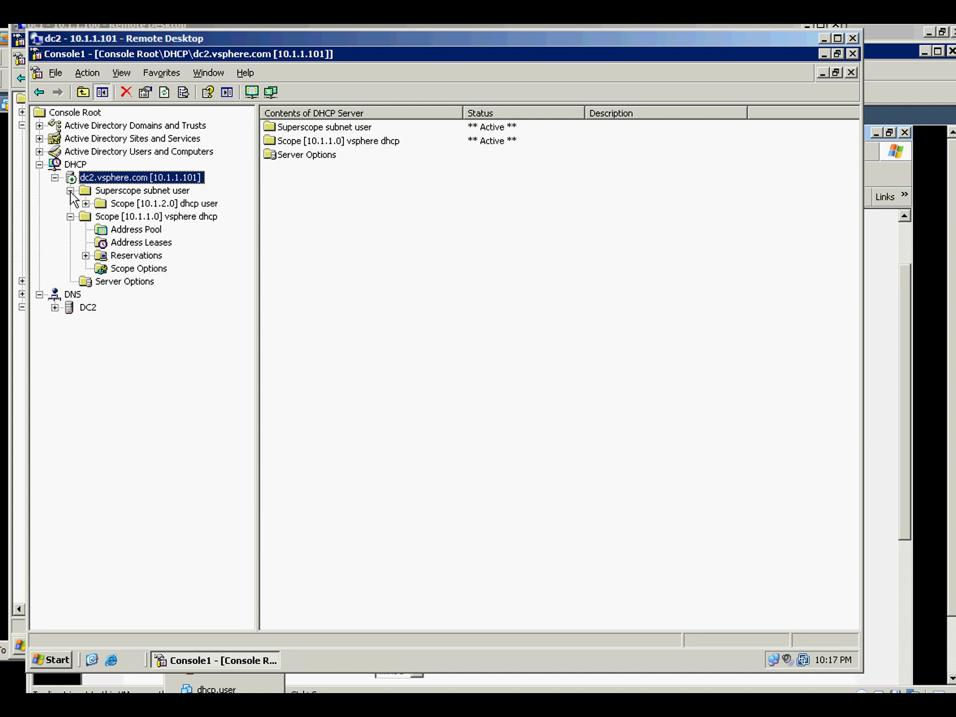
{"action": "left_click", "coordinate": [86, 204]}
{"action": "left_click", "coordinate": [346, 357]}
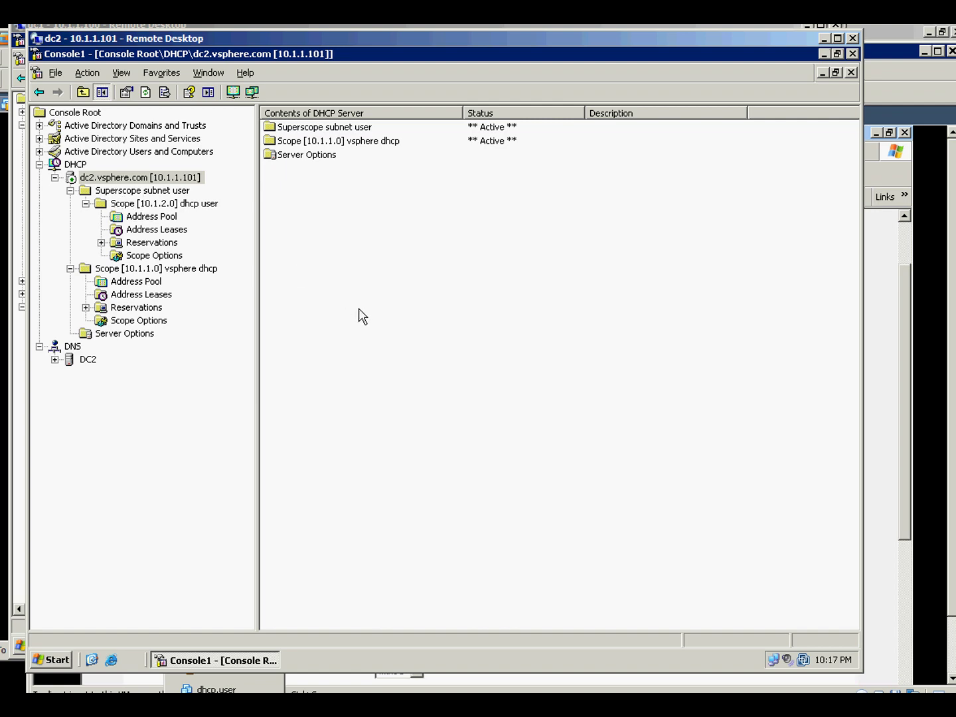
{"action": "key", "text": "alt+Tab"}
On the XP2 VM, view Local Area Connection Status Support details showing address 10.1.2.100, mask 255.255.255.0
{"action": "left_click", "coordinate": [369, 118]}
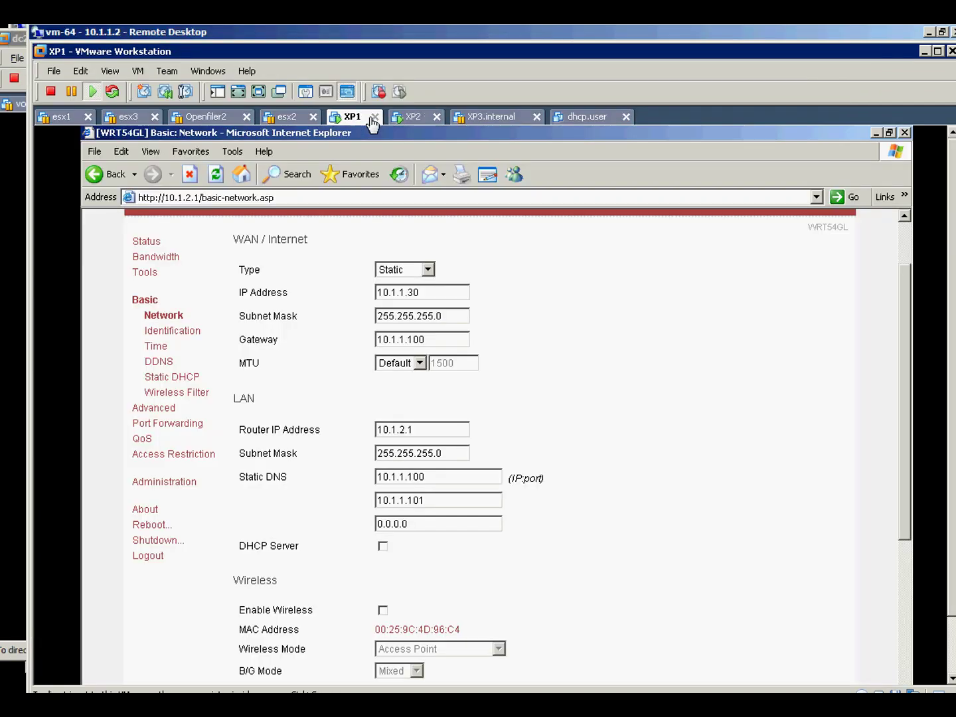
{"action": "left_click", "coordinate": [409, 119]}
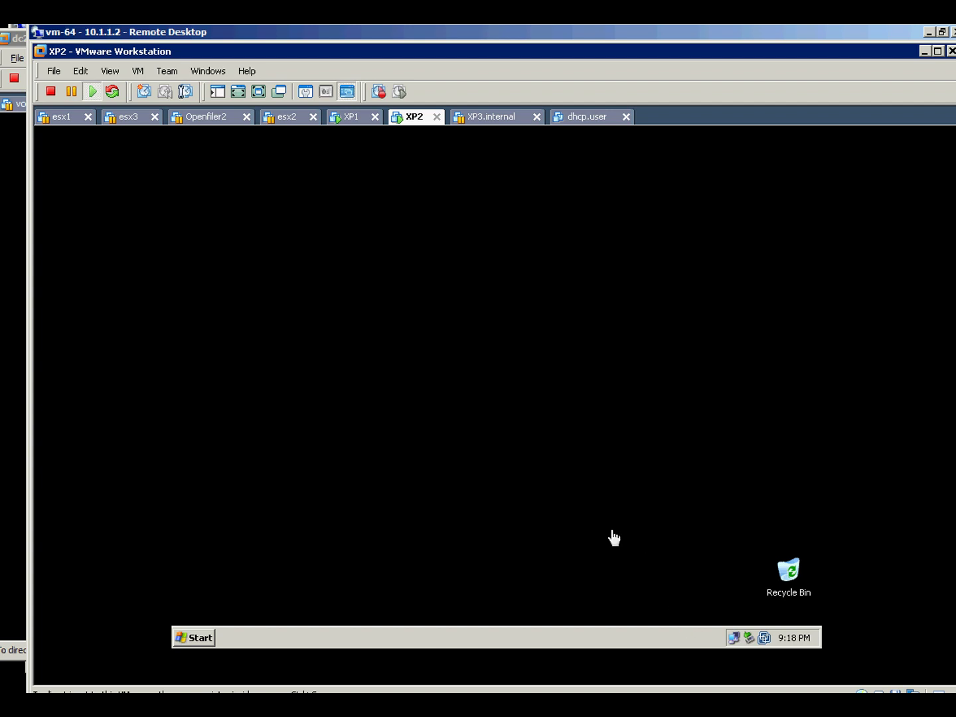
{"action": "double_click", "coordinate": [733, 636]}
{"action": "left_click", "coordinate": [412, 258]}
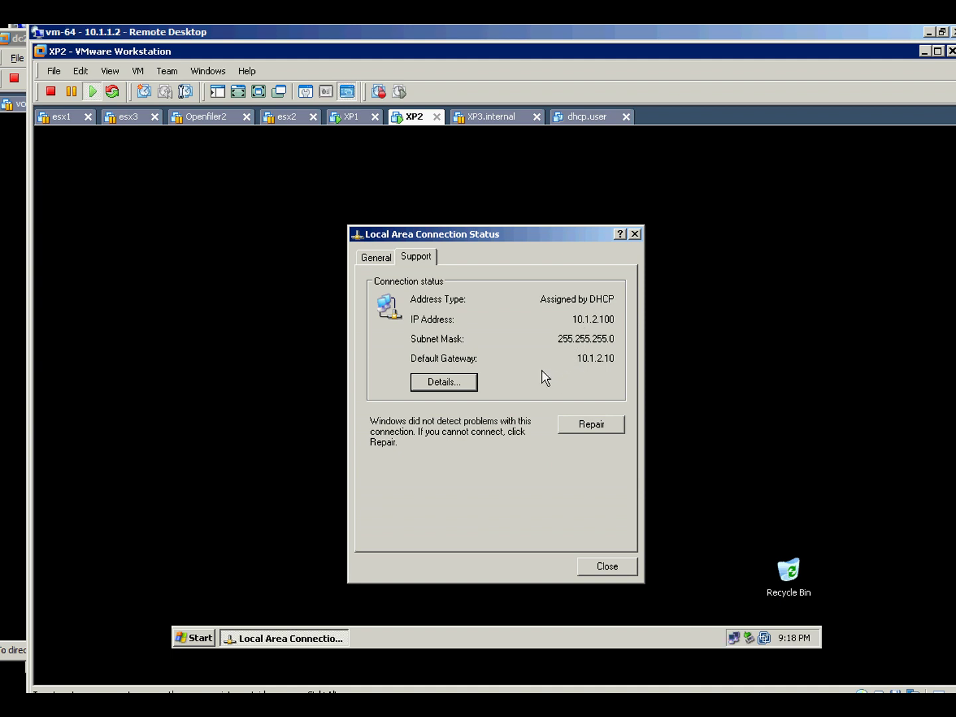
Repair XP2's connection to renew its DHCP lease and dismiss the completion messages
{"action": "left_click", "coordinate": [587, 425]}
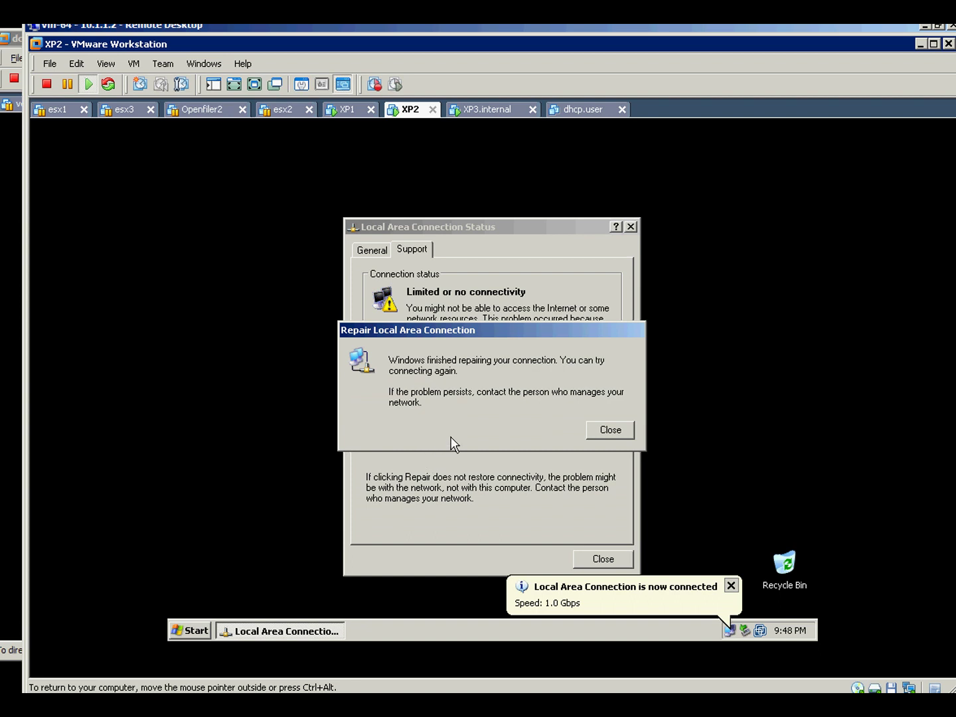
{"action": "left_click", "coordinate": [604, 430]}
{"action": "left_click", "coordinate": [576, 600]}
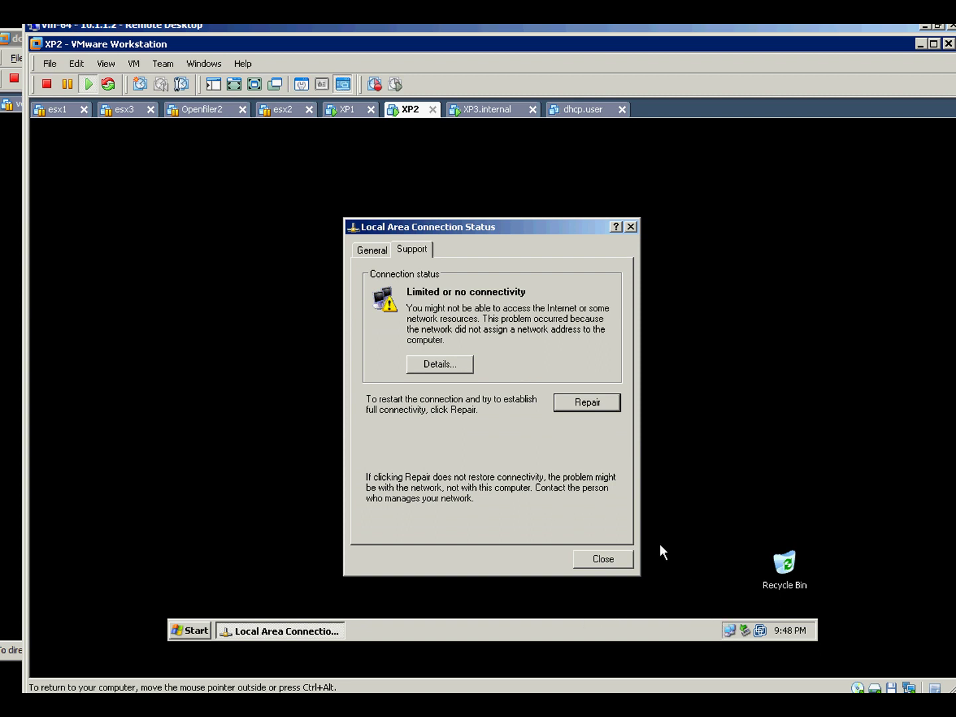
Check the lease details (DHCP server 10.1.1.101, DNS 10.1.1.100/10.1.1.101), then close both dialogs
{"action": "left_click", "coordinate": [426, 377]}
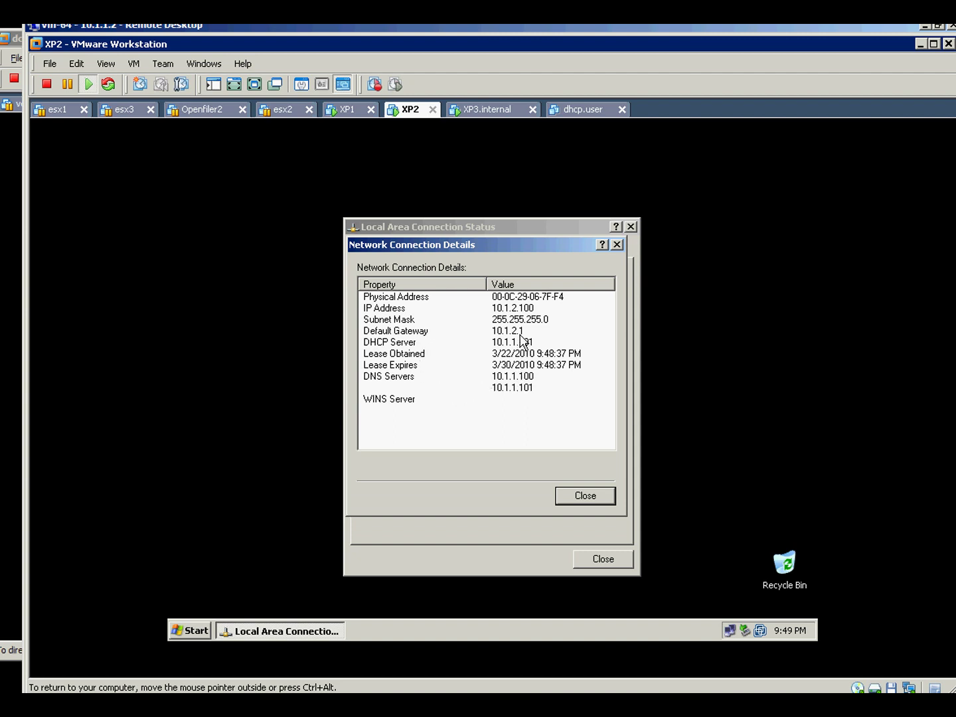
{"action": "left_click", "coordinate": [577, 498]}
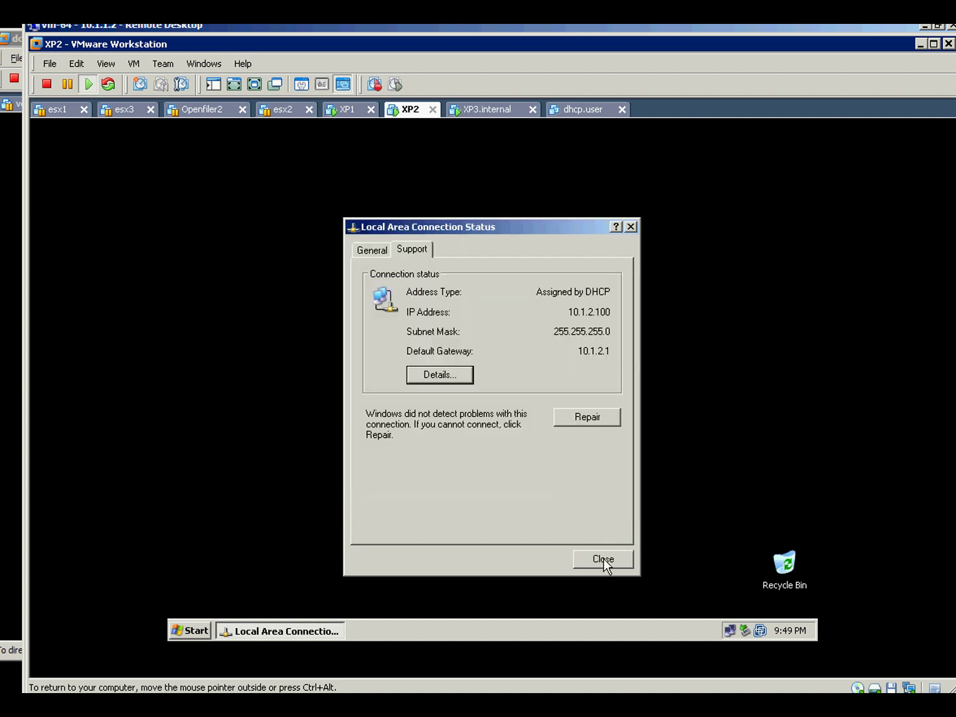
{"action": "left_click", "coordinate": [603, 559]}
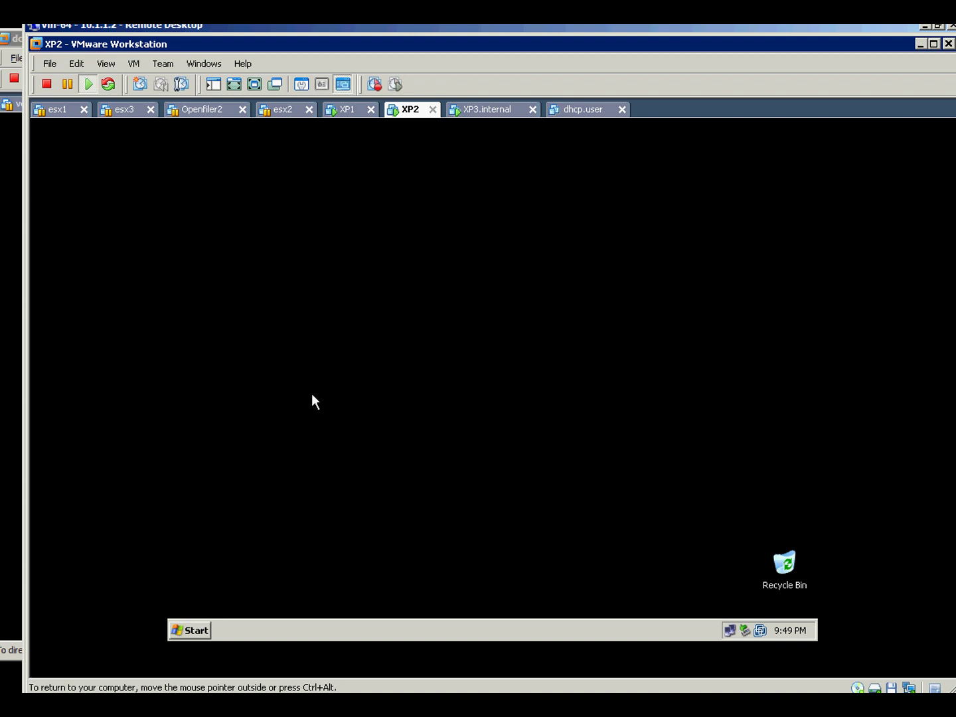